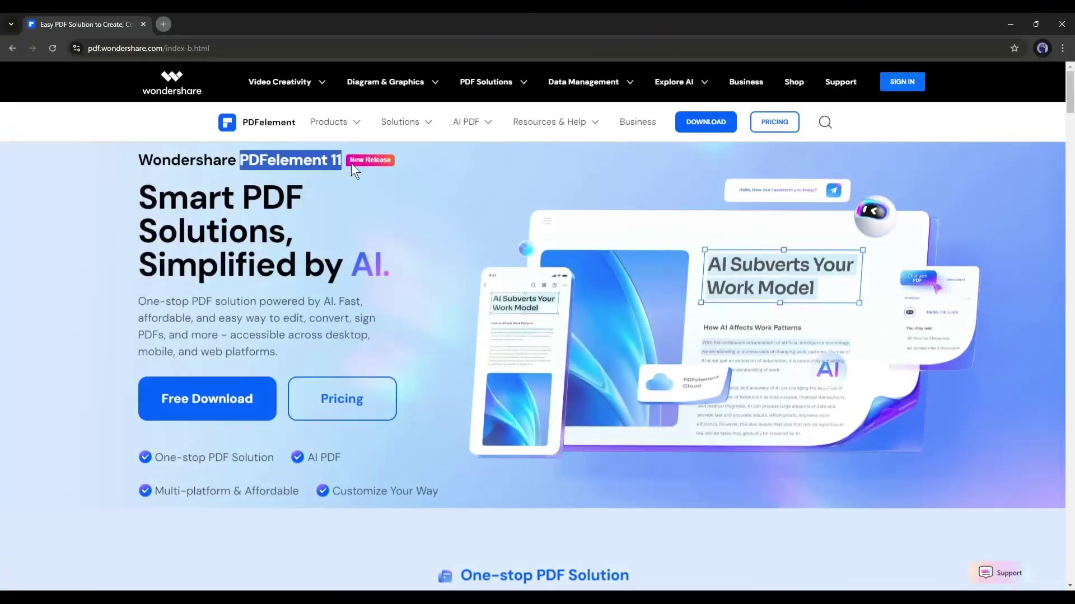
Scroll the PDFelement product page down to the 'AI for PDF, smart in every way' carousel
scroll(351, 163, "down", 8)
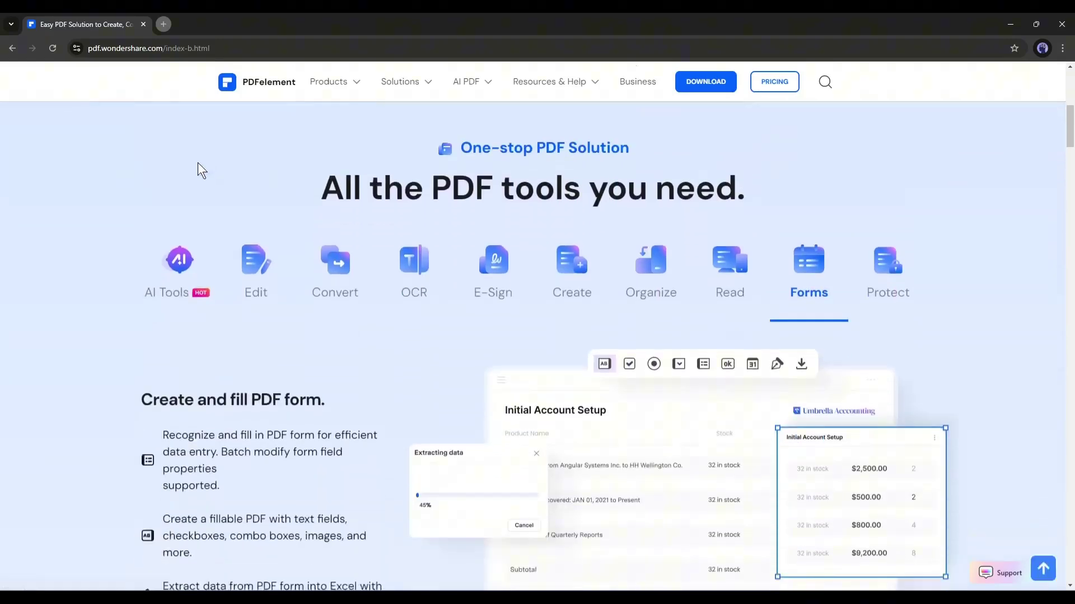
scroll(180, 209, "down", 5)
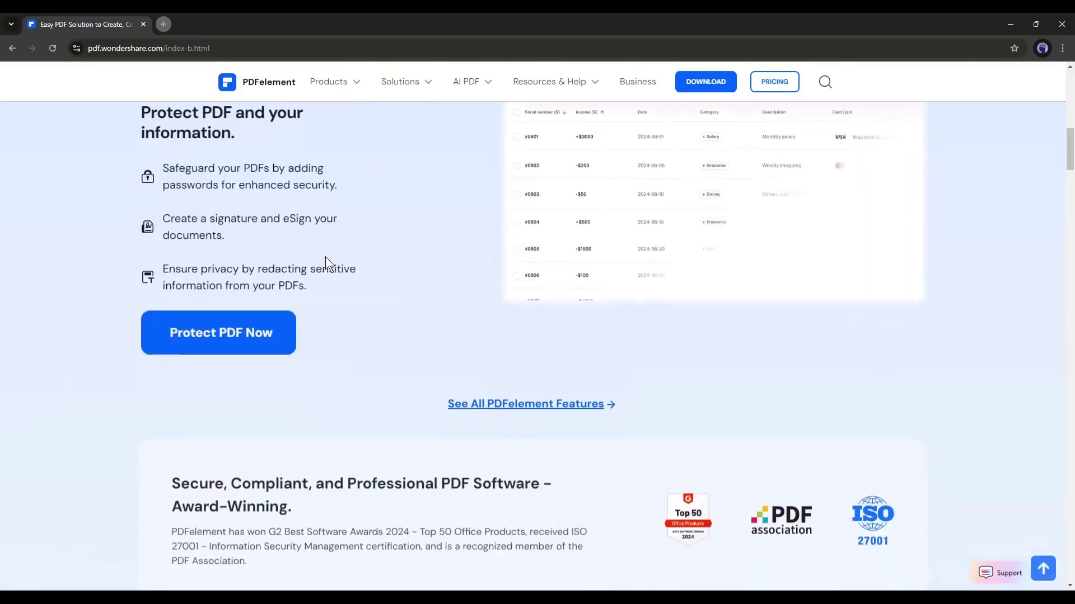
scroll(325, 256, "down", 4)
scroll(325, 251, "up", 12)
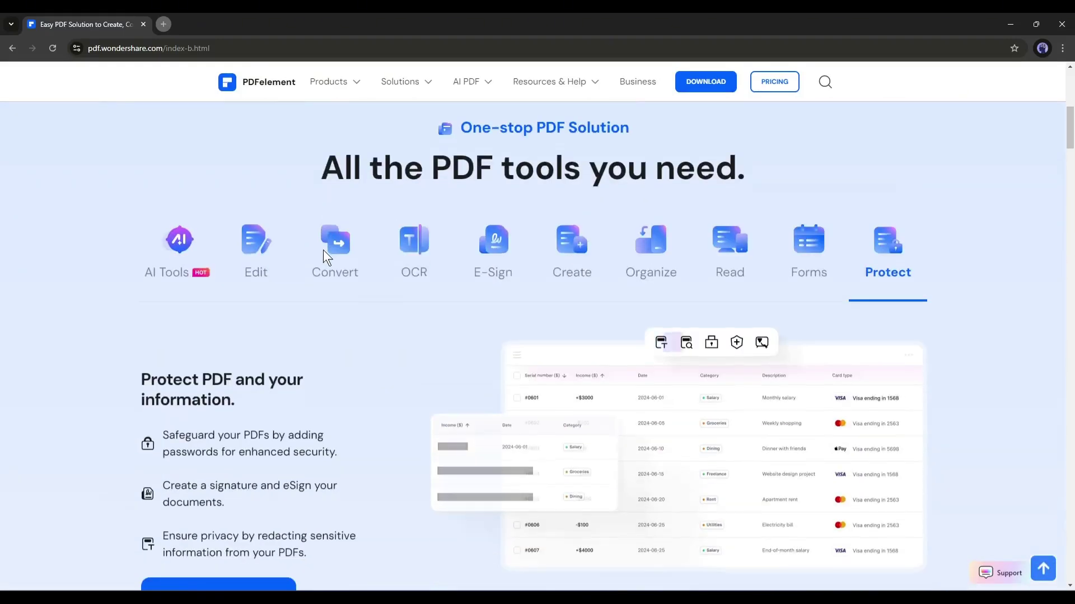
scroll(324, 250, "down", 20)
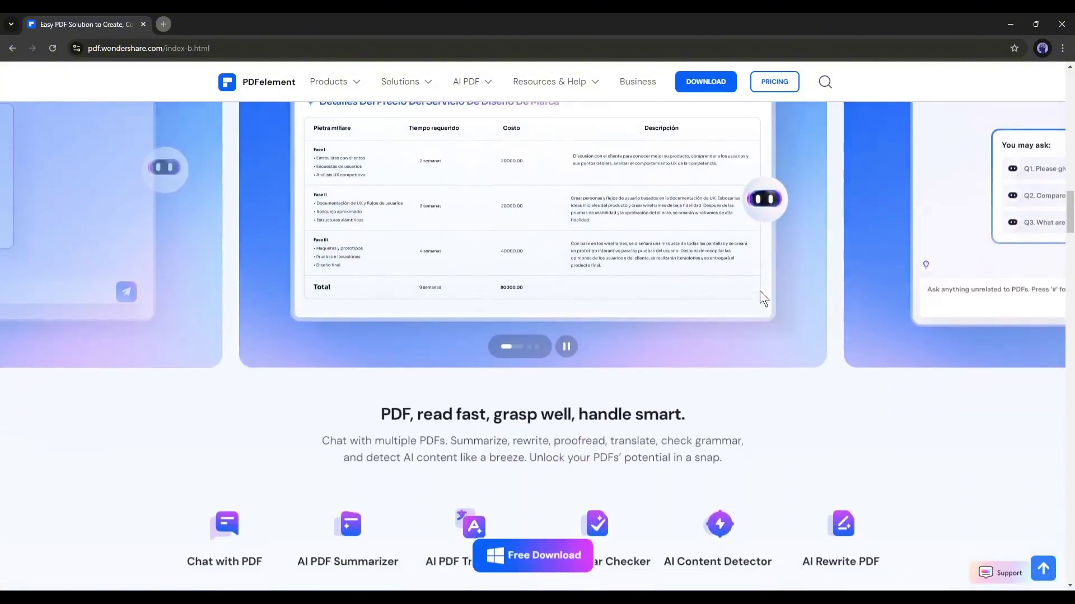
scroll(689, 380, "up", 3)
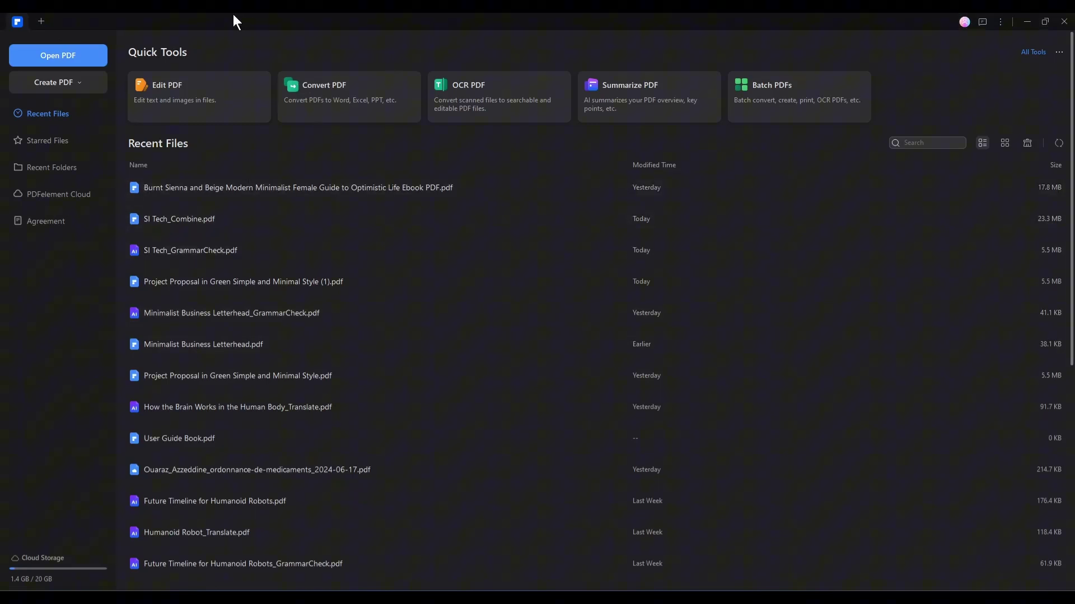
scroll(219, 365, "down", 5)
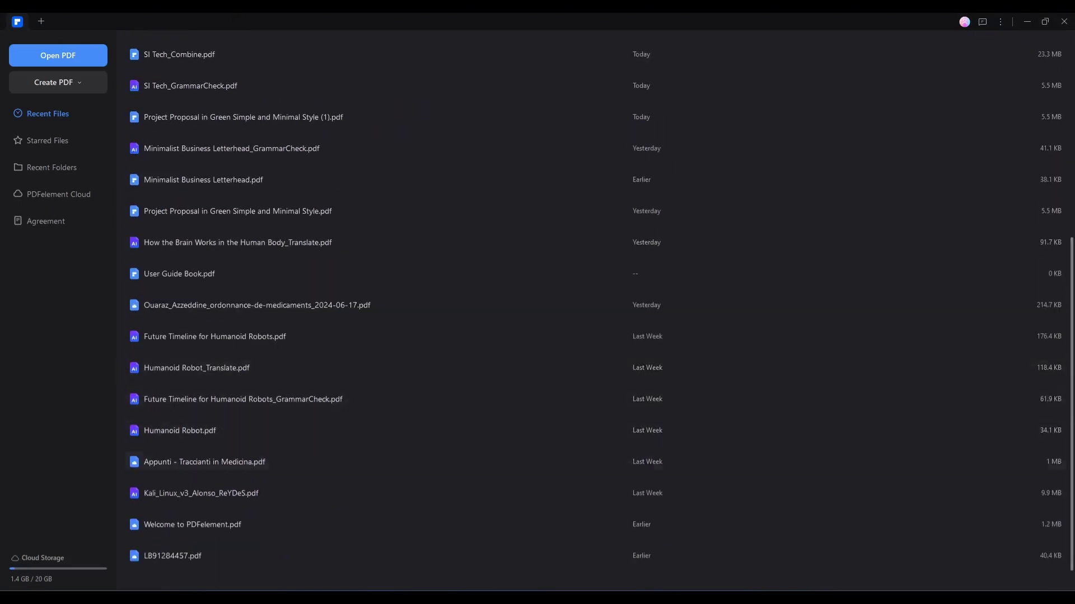
scroll(186, 506, "up", 5)
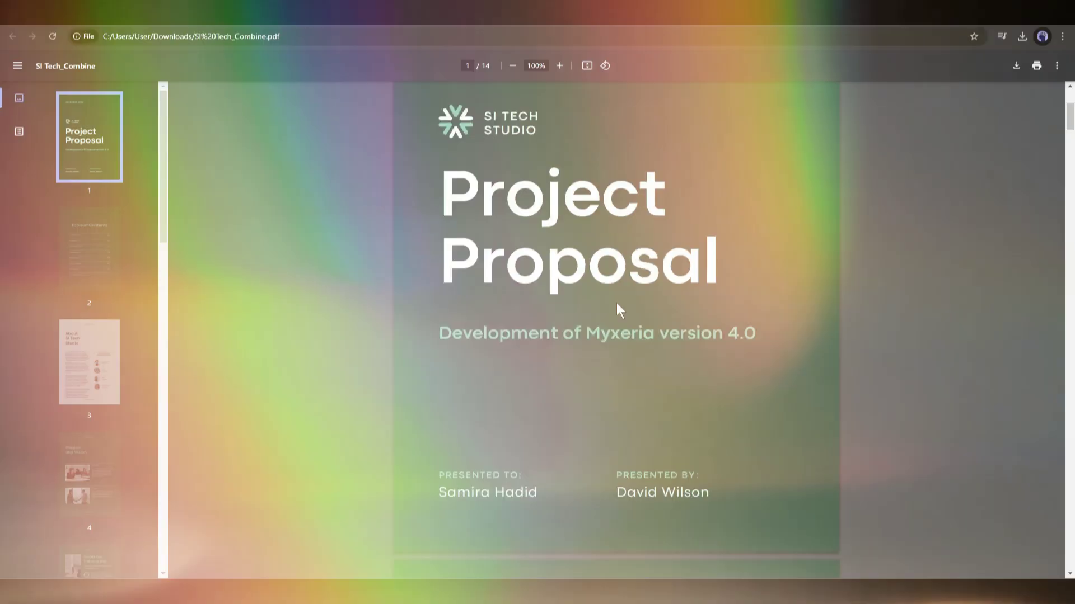
Scroll through SI Tech_Combine.pdf from the cover to page 7's Proposed Timeline
scroll(616, 304, "down", 8)
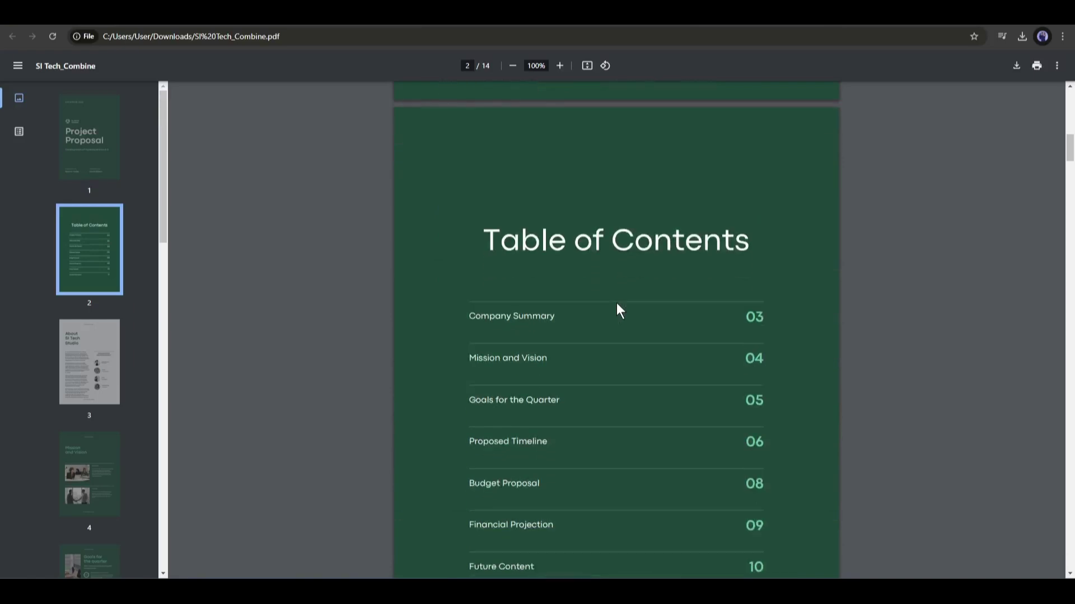
scroll(618, 305, "down", 10)
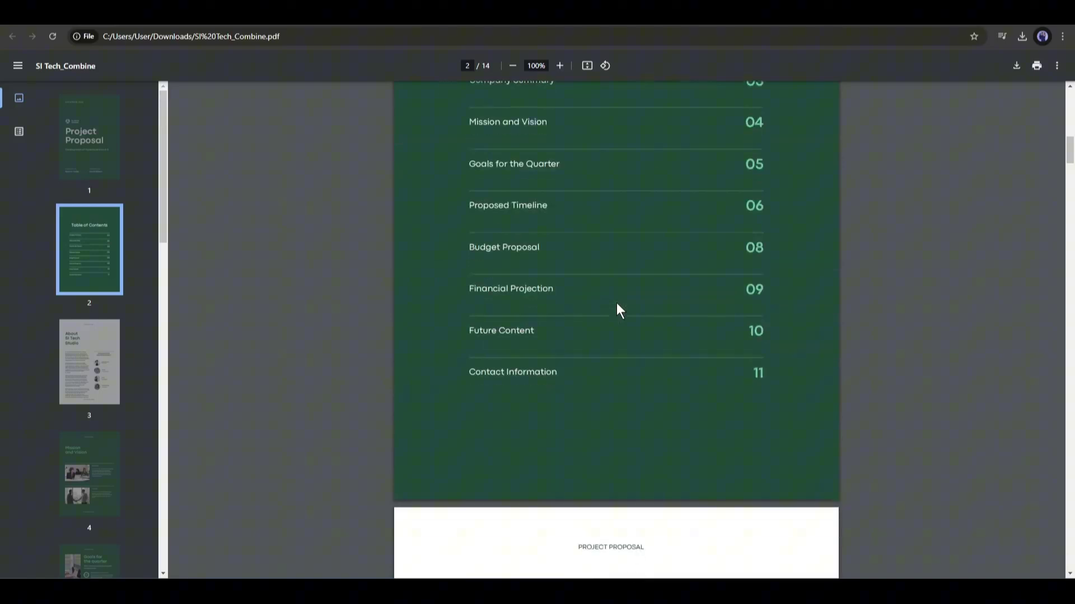
scroll(616, 303, "down", 10)
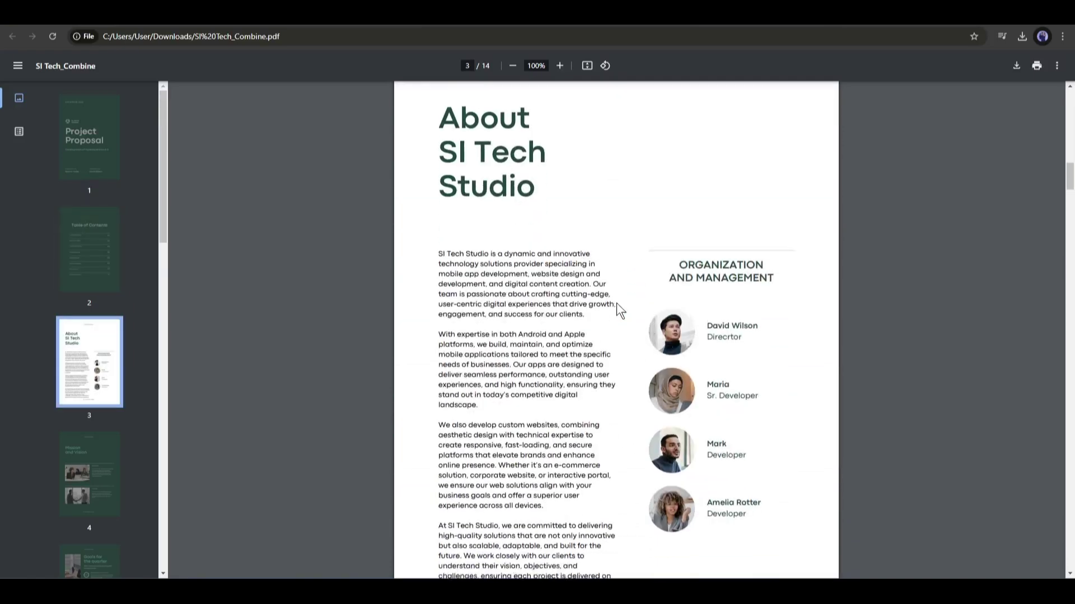
scroll(617, 303, "down", 10)
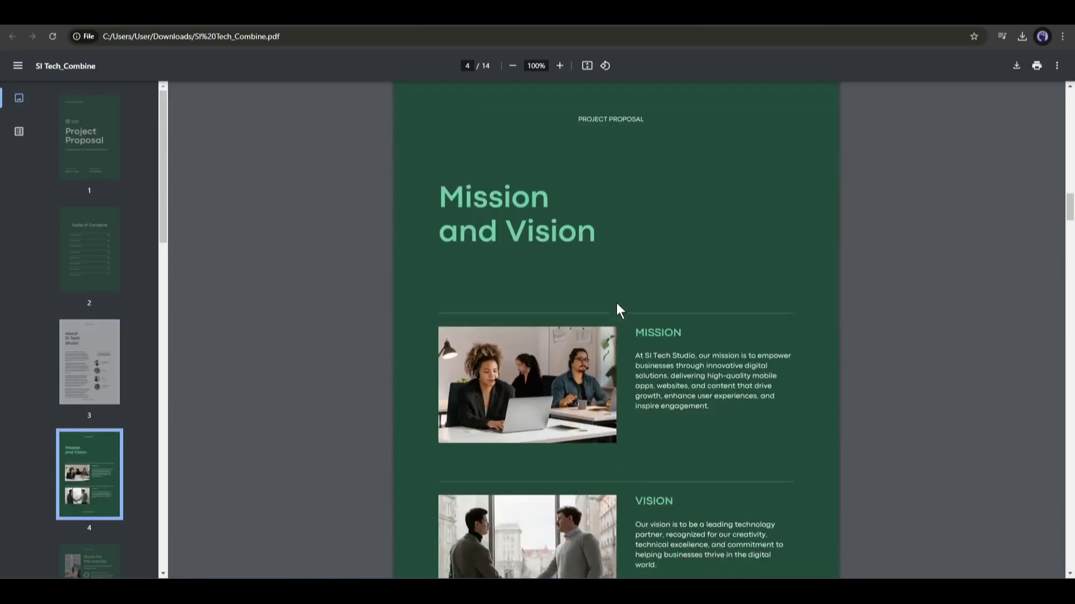
scroll(620, 311, "down", 10)
scroll(620, 316, "down", 7)
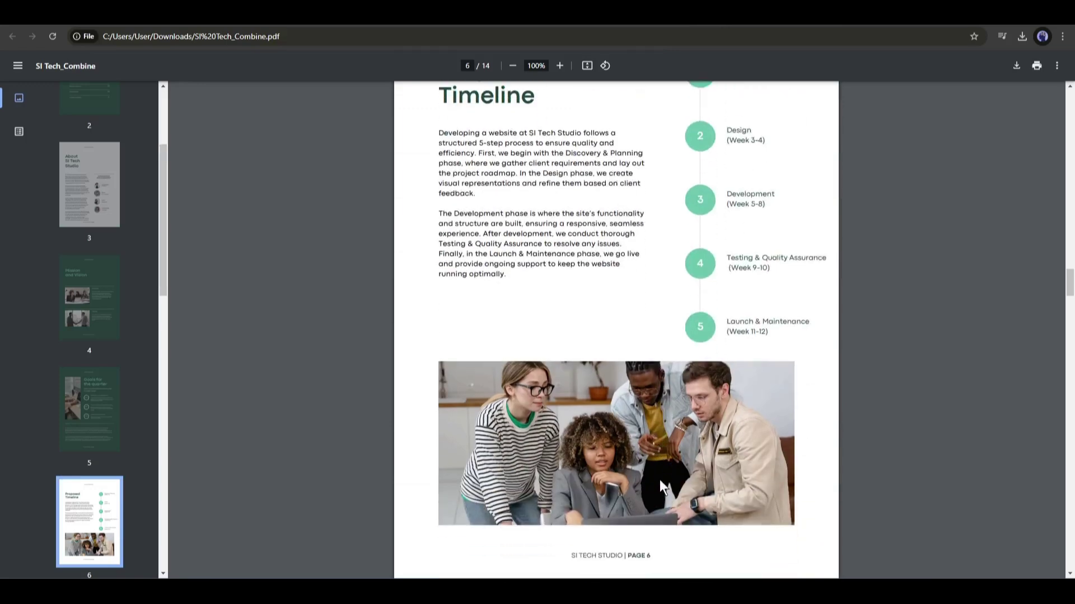
scroll(660, 479, "down", 6)
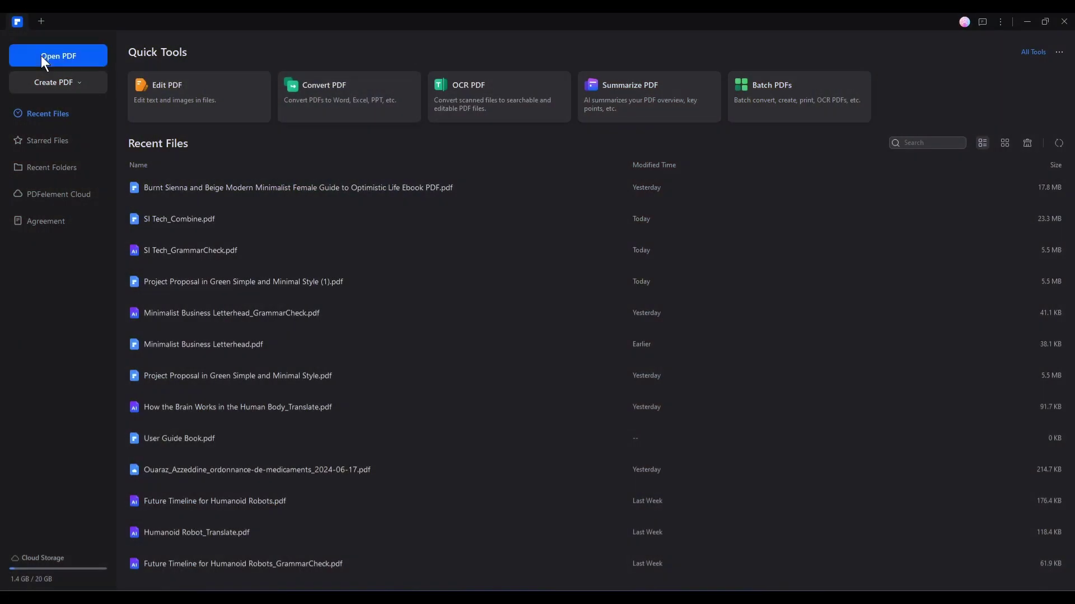
Open SI Tech.pdf from Downloads and scroll through its first pages
left_click(41, 55)
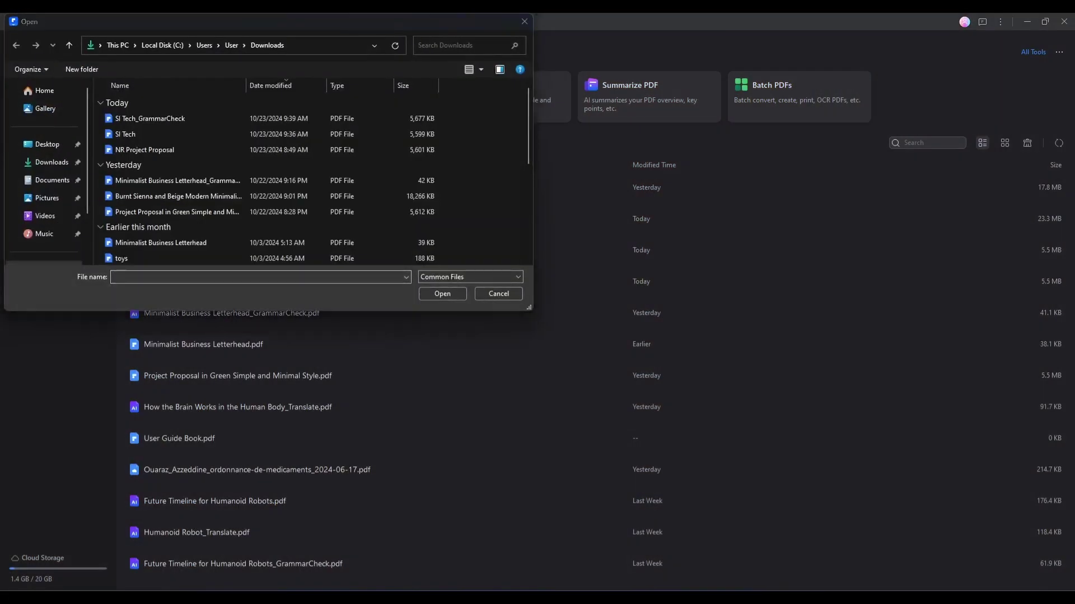
double_click(190, 132)
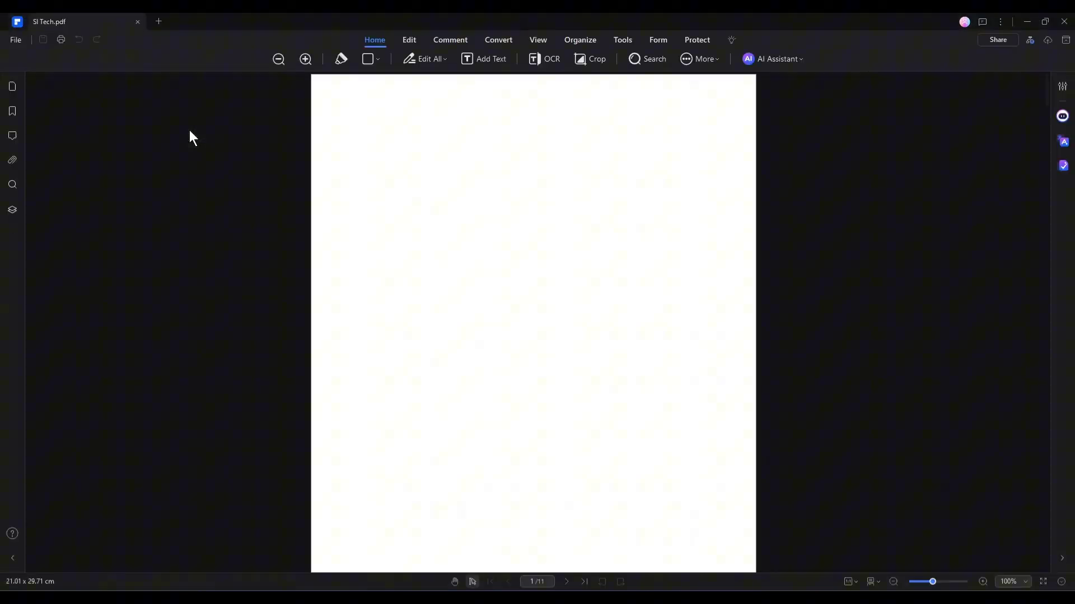
scroll(435, 238, "down", 15)
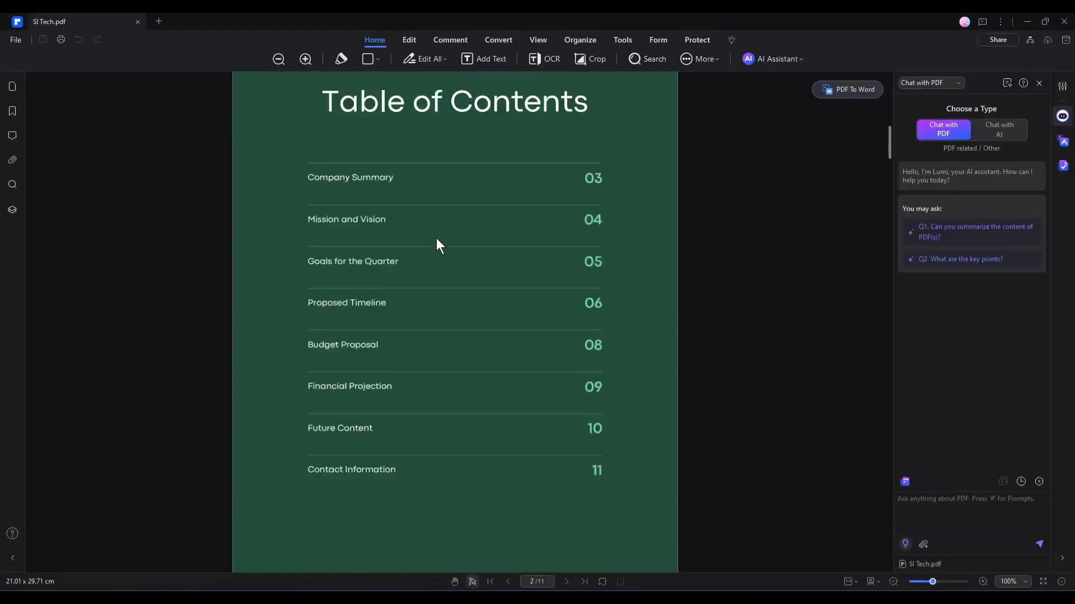
scroll(437, 240, "down", 20)
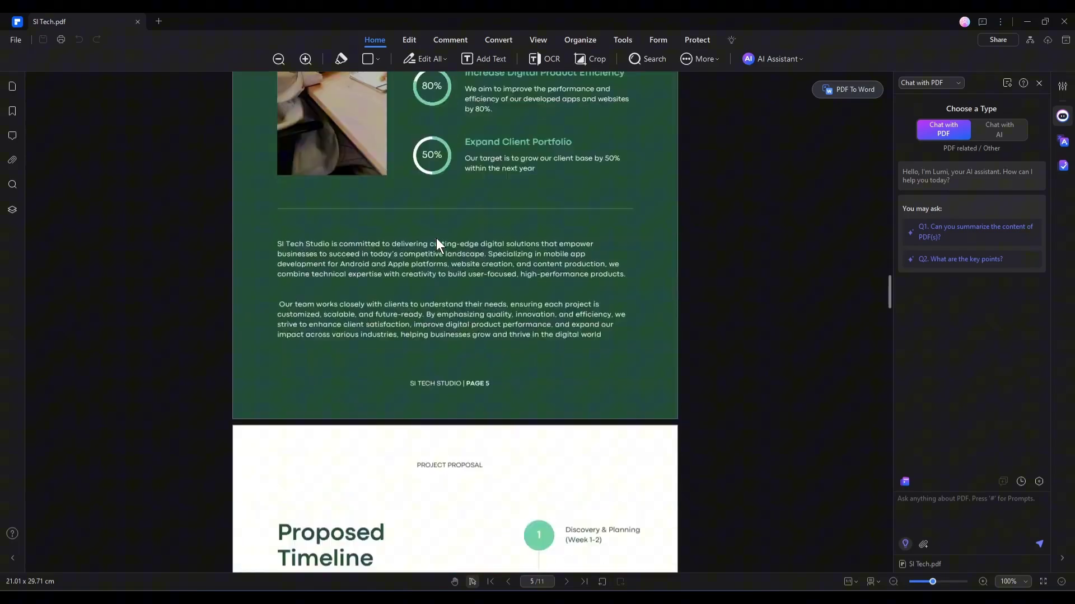
scroll(437, 240, "down", 10)
scroll(437, 239, "up", 20)
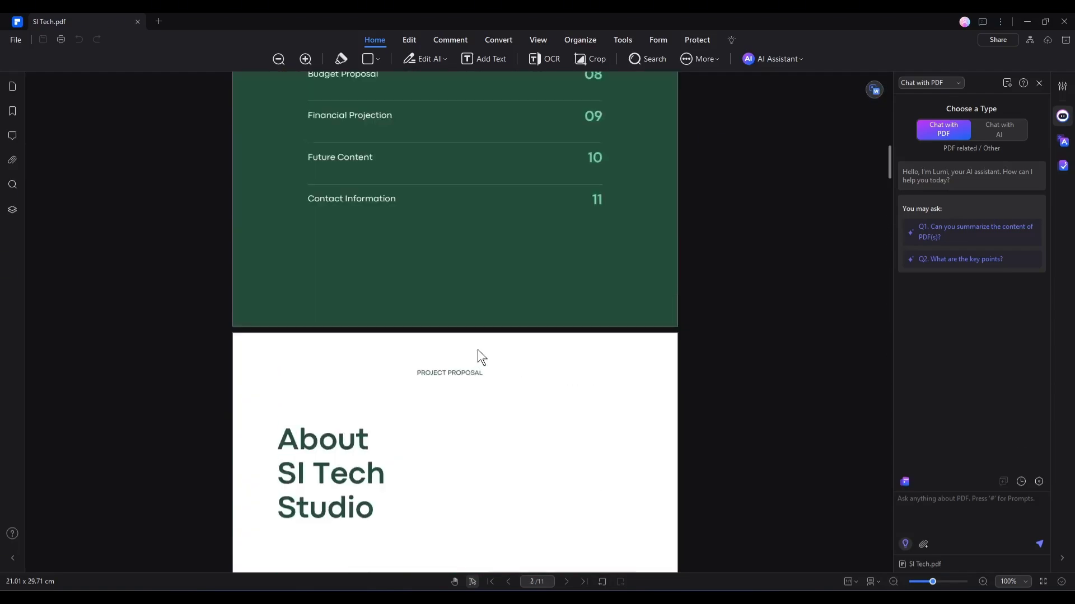
scroll(478, 351, "up", 6)
Bring up the AI Assistant feature list with its AI Summarize options
left_click(762, 59)
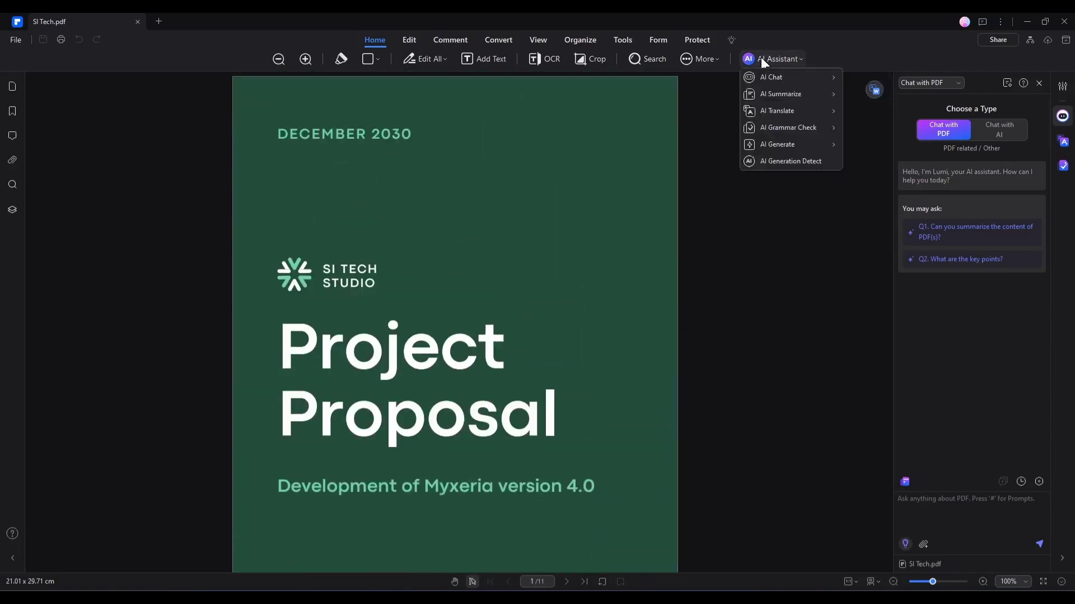
mouse_move(802, 83)
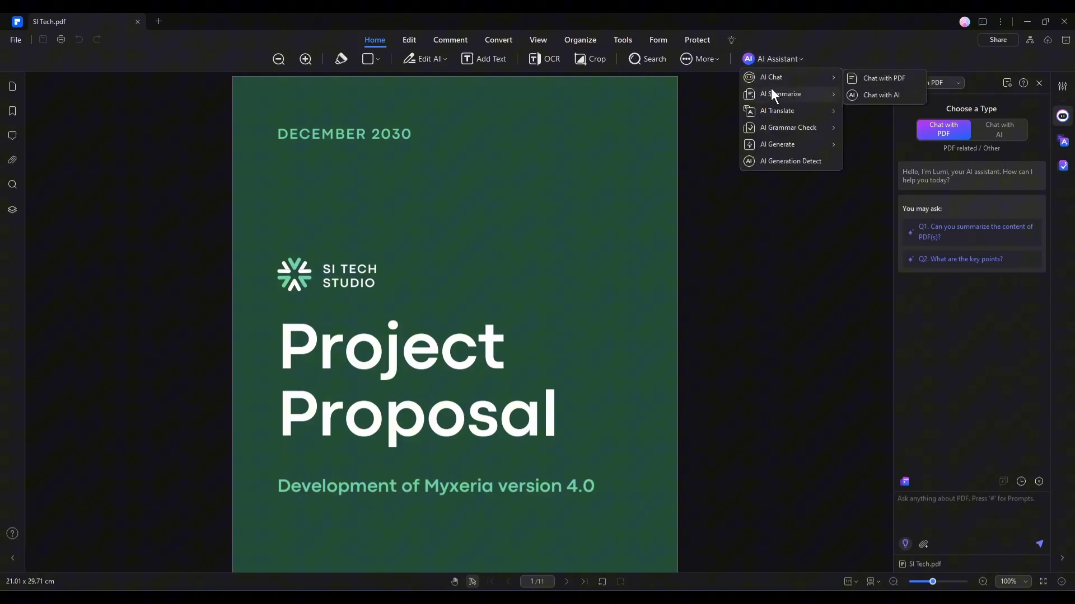
mouse_move(775, 93)
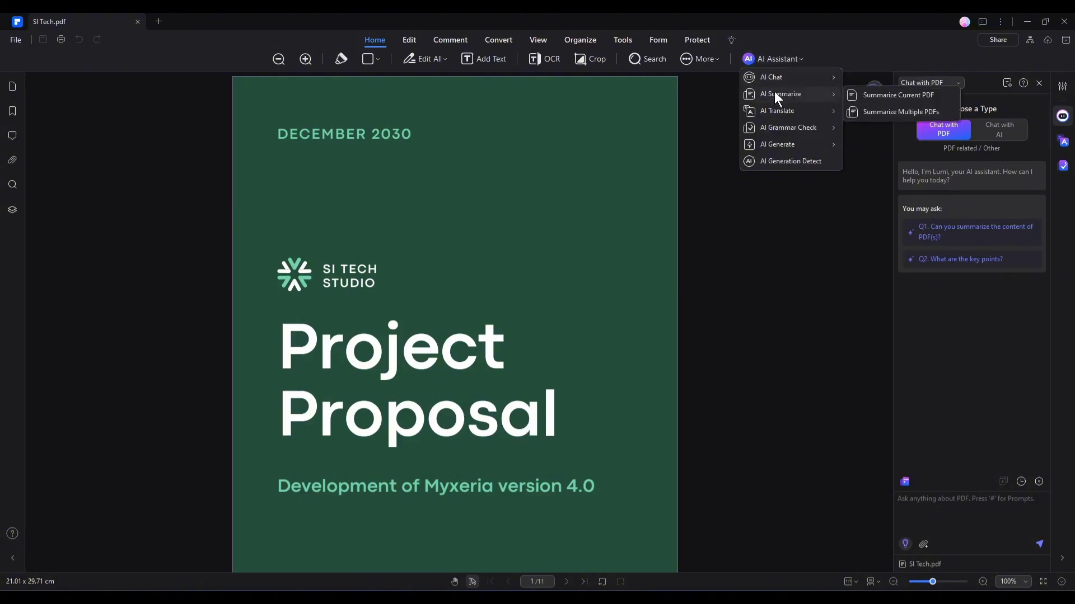
Summarize the current SI Tech.pdf with AI and read the generated Overview
left_click(894, 95)
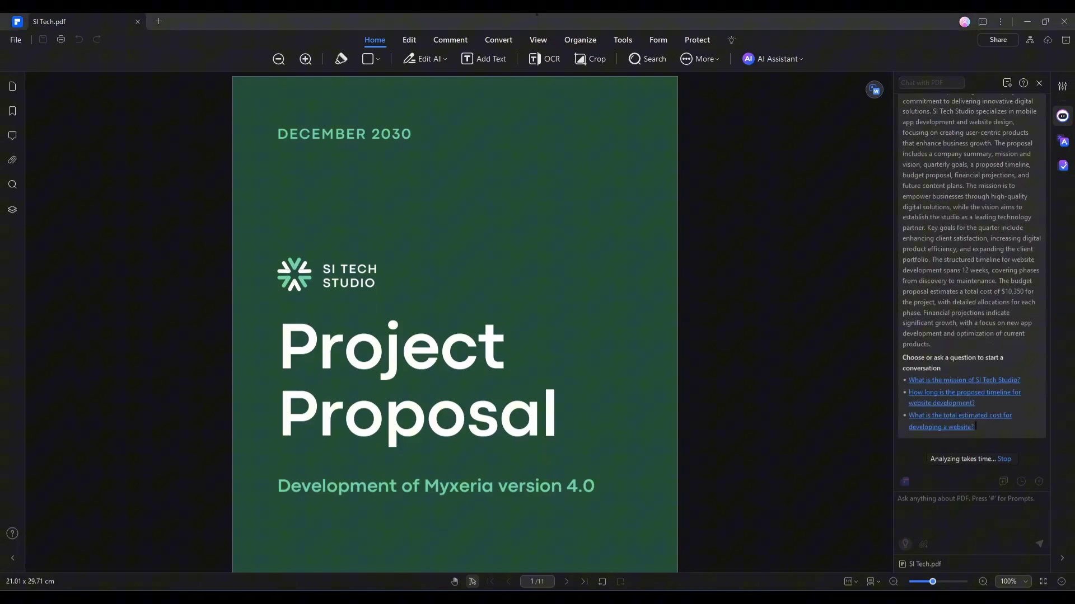
left_click_drag(1005, 288, 1016, 288)
scroll(977, 294, "up", 2)
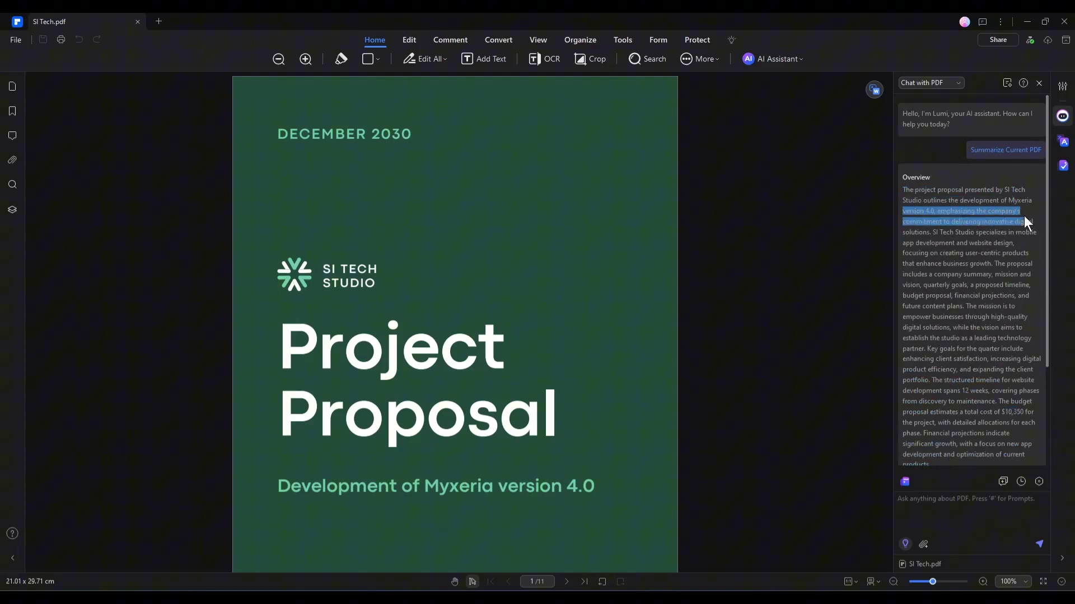
scroll(964, 191, "down", 1)
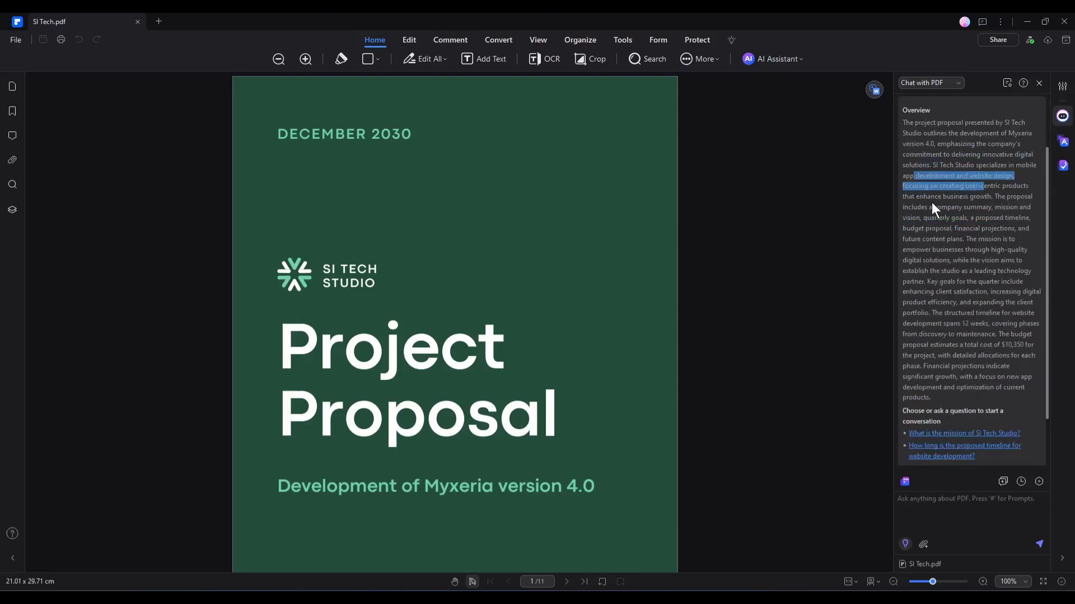
scroll(981, 287, "down", 1)
left_click(938, 297)
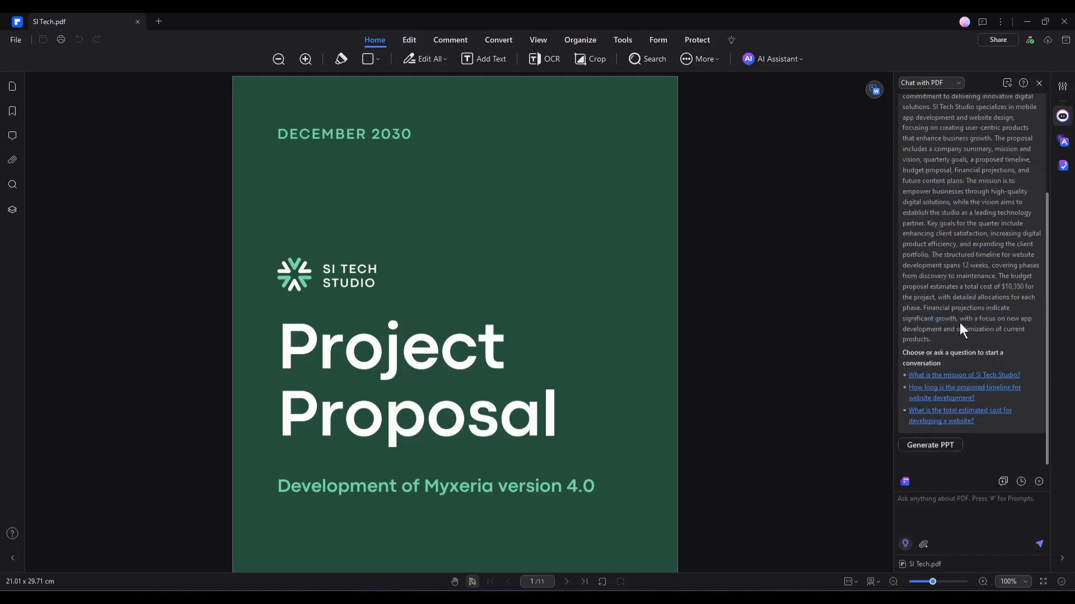
Ask the AI 'Tell me about the budget Proposal'
scroll(940, 313, "up", 2)
left_click(947, 511)
type("Tell m")
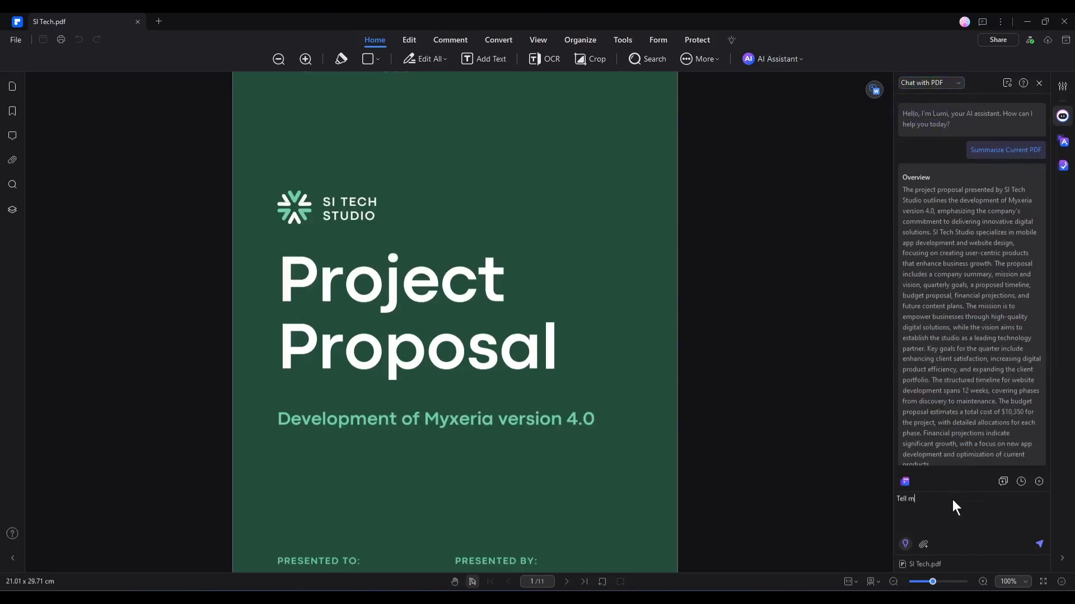
type("e about the budget Proposal")
key("Return")
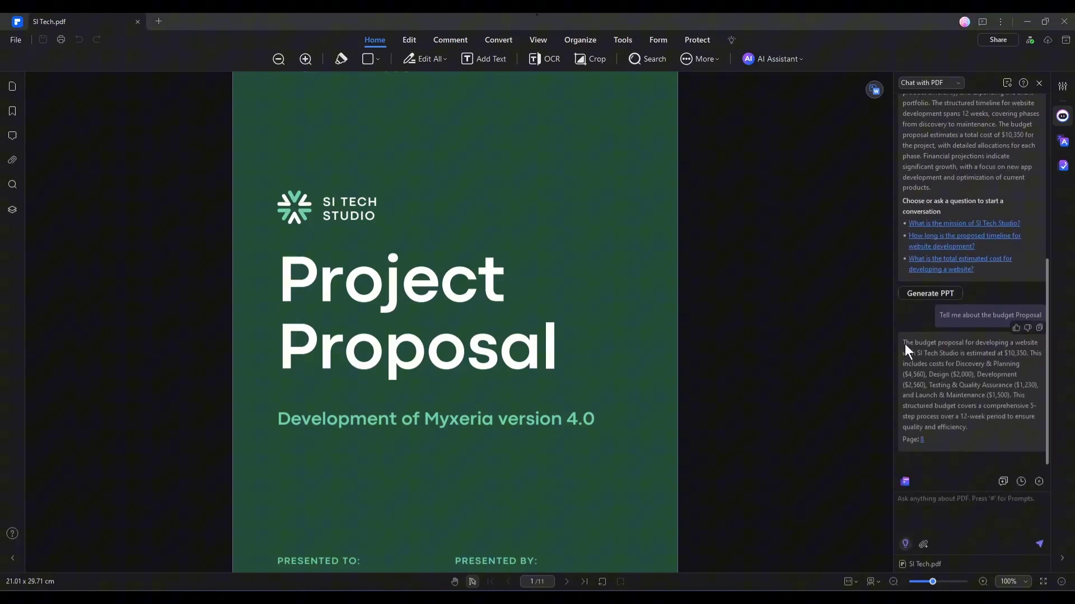
Highlight the development and testing costs in the answer and jump to cited page 8
left_click_drag(902, 342, 1040, 354)
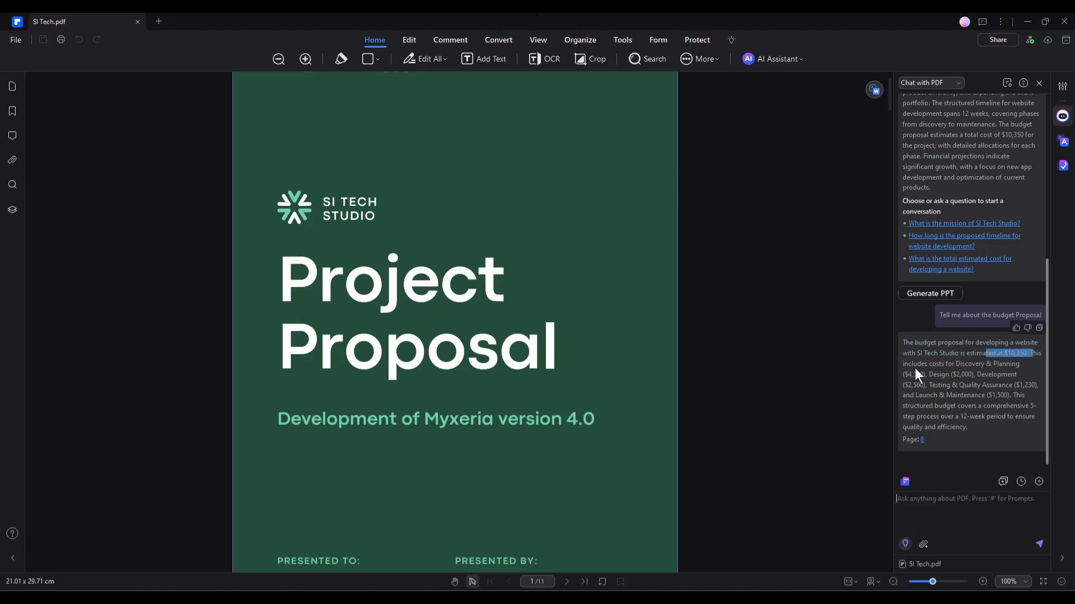
left_click_drag(905, 385, 964, 388)
left_click(923, 440)
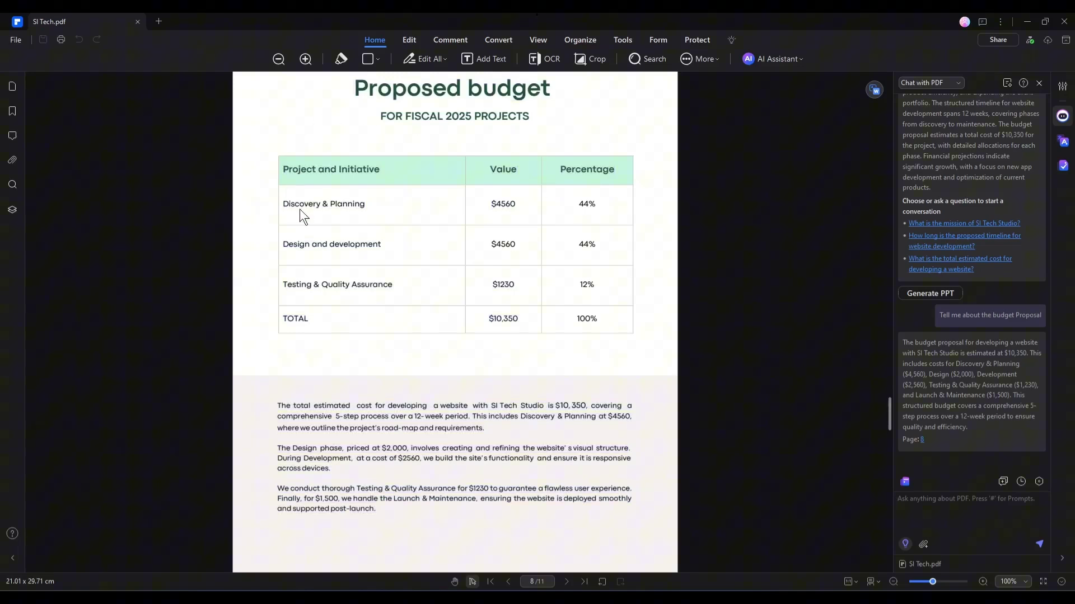
Open NR Project Proposal.pdf in its own tab and scroll through it
left_click(16, 39)
left_click(49, 52)
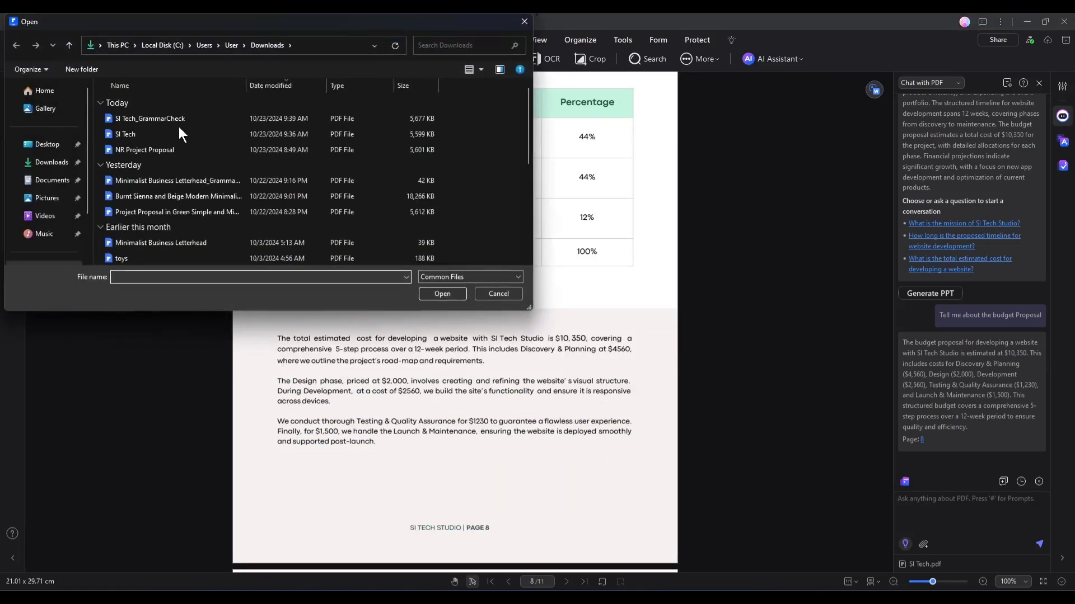
double_click(160, 149)
scroll(608, 278, "down", 20)
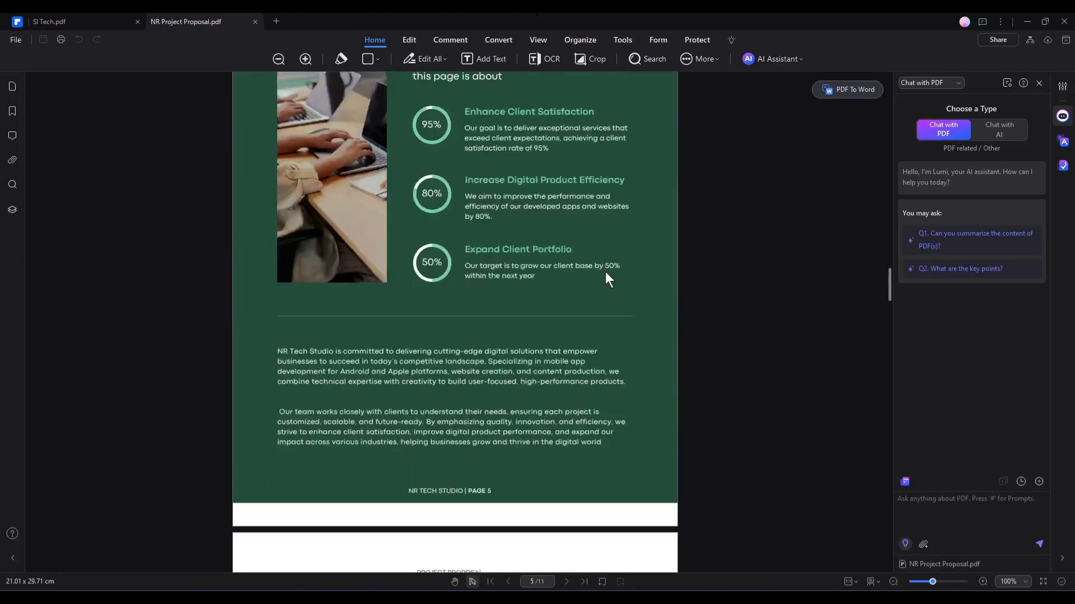
scroll(605, 270, "down", 15)
scroll(476, 274, "up", 1)
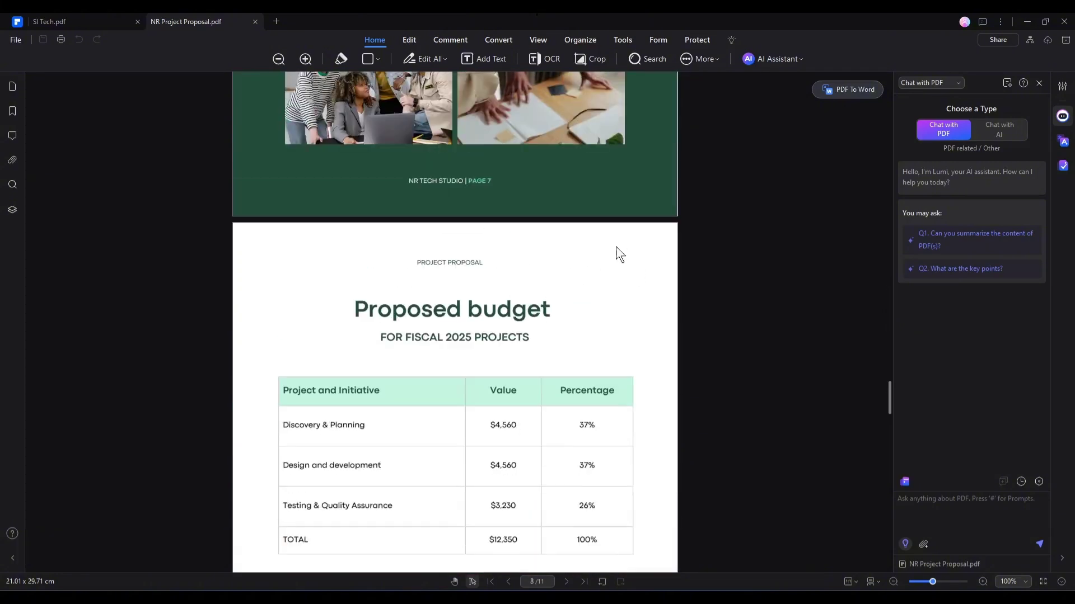
Close the NR Project Proposal tab and attach that file to the SI Tech AI chat
left_click(85, 15)
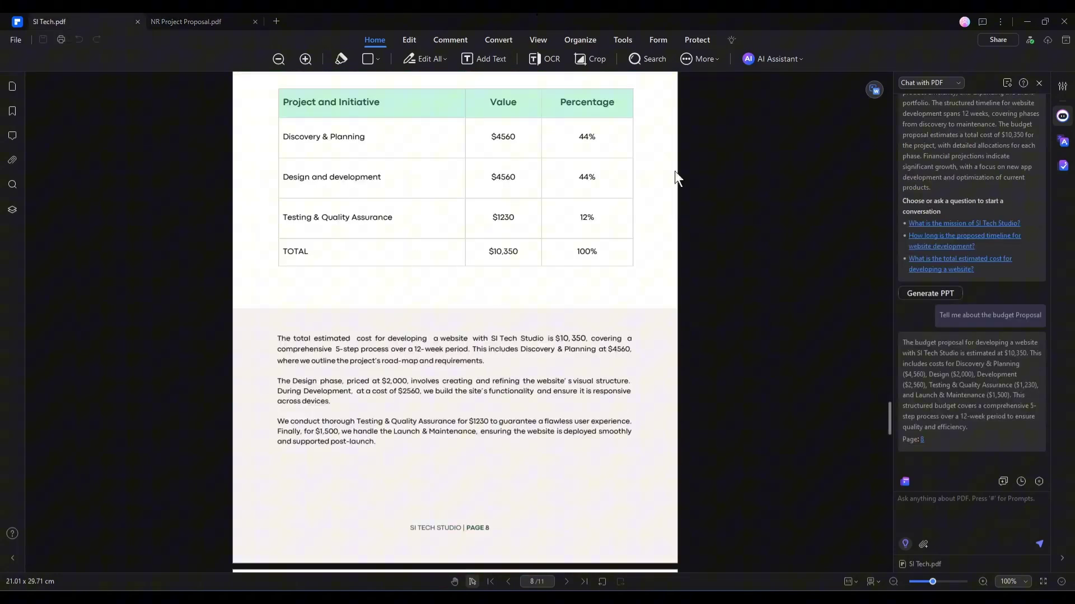
left_click(255, 21)
left_click(922, 541)
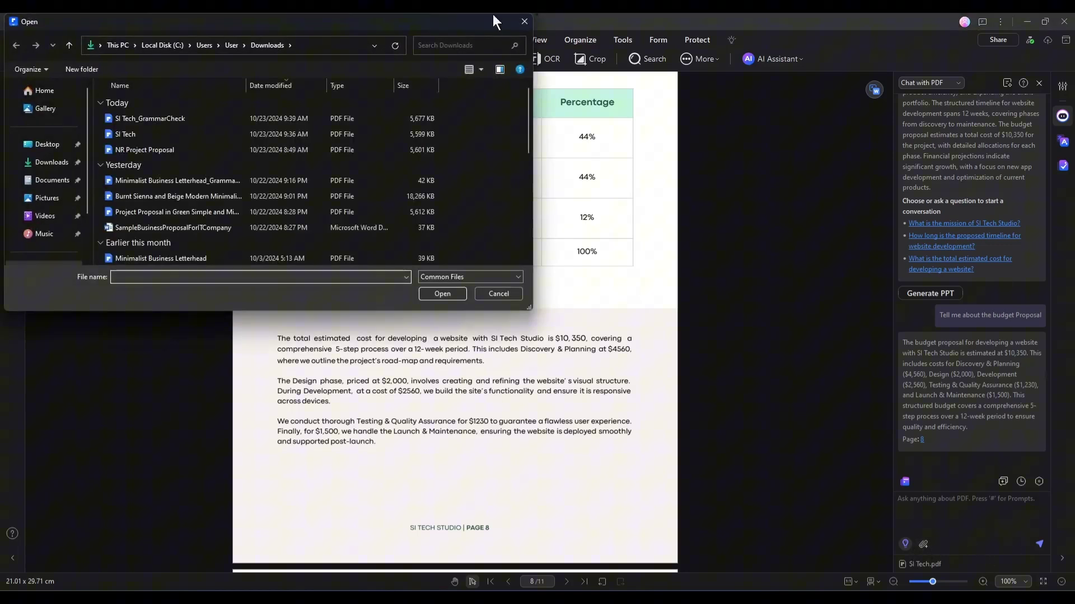
left_click(157, 155)
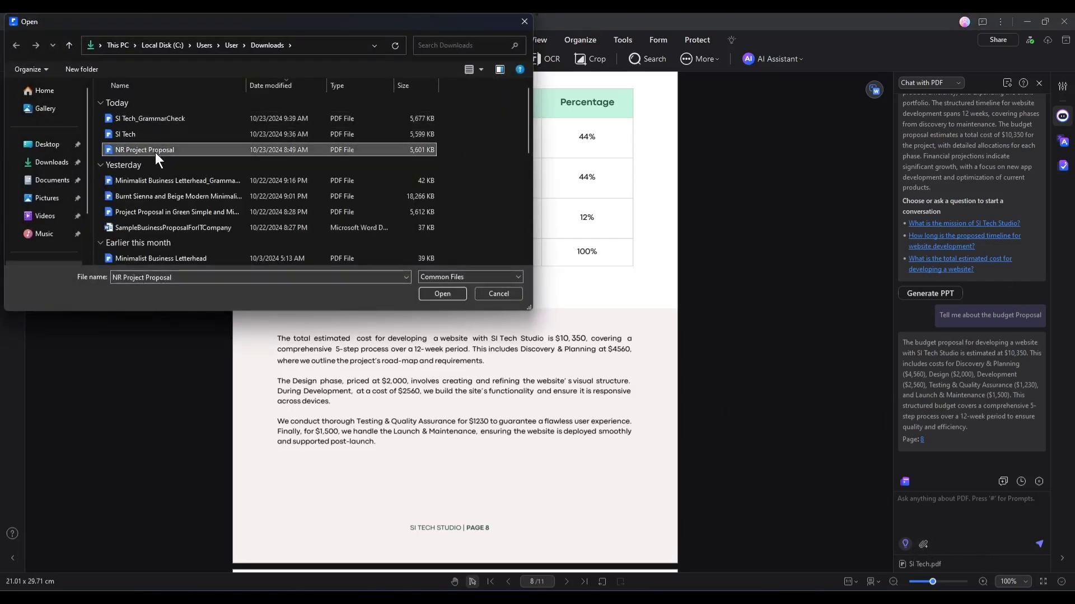
double_click(157, 159)
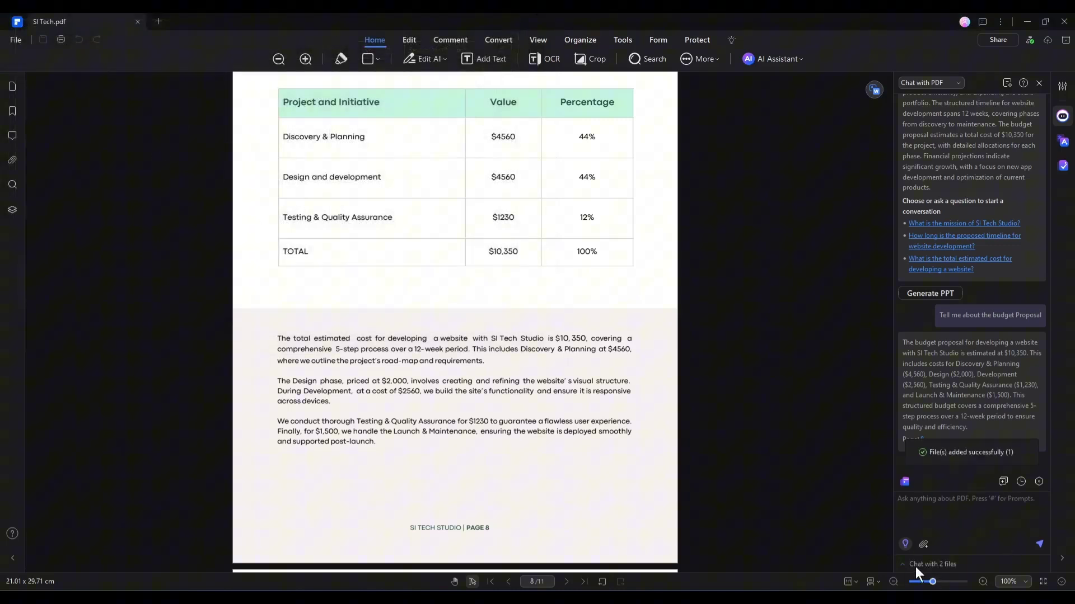
Ask the AI 'Who offers the cheap buget proposal?' and highlight its $10,350 vs $12,350 comparison
left_click(936, 563)
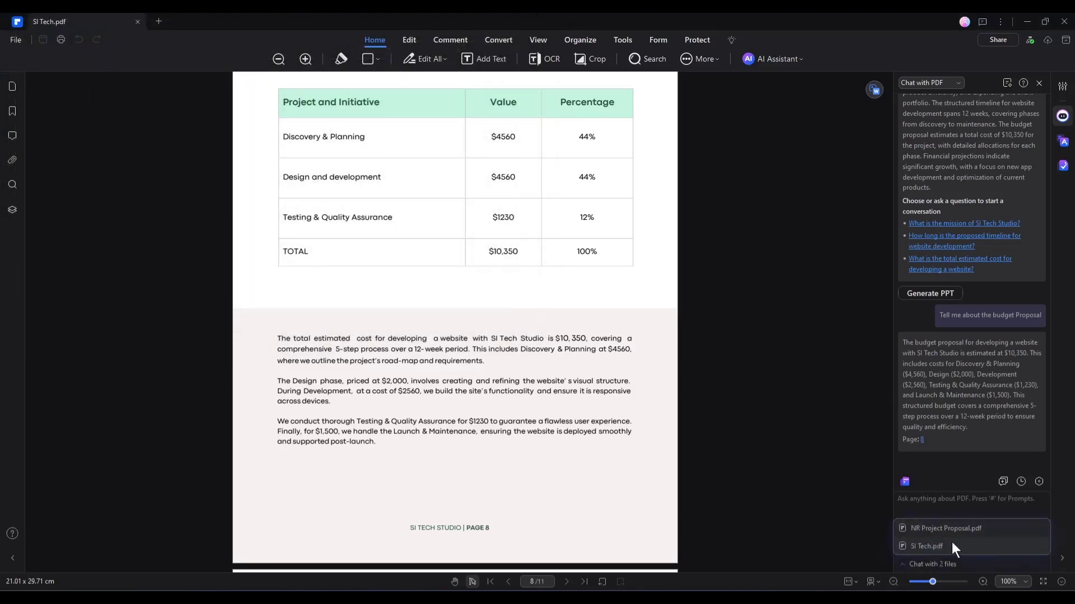
left_click(943, 499)
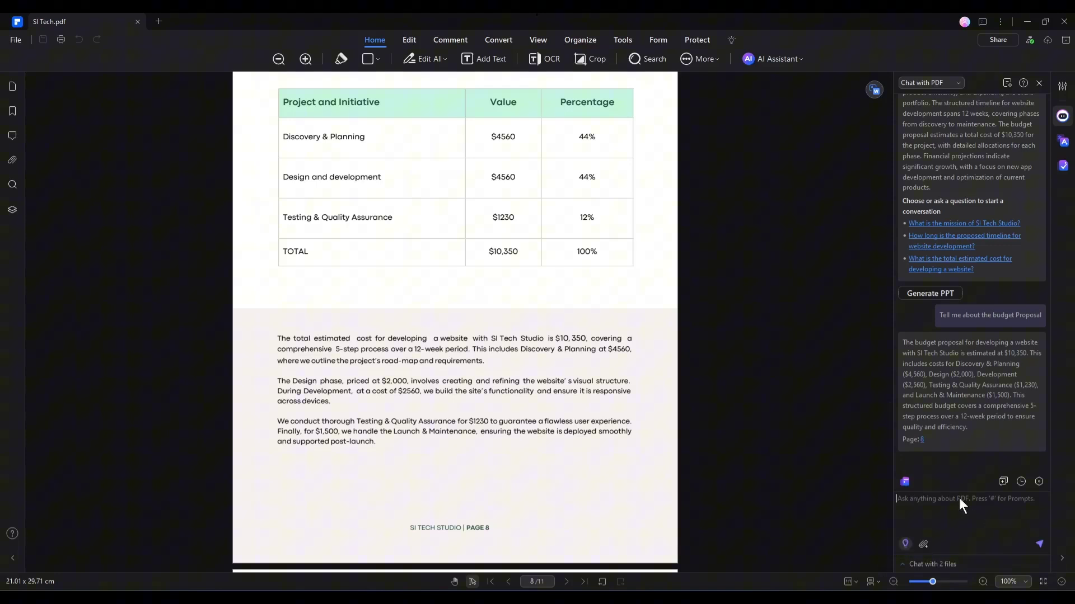
type("Who offers the cheap buget proposal?")
key("Return")
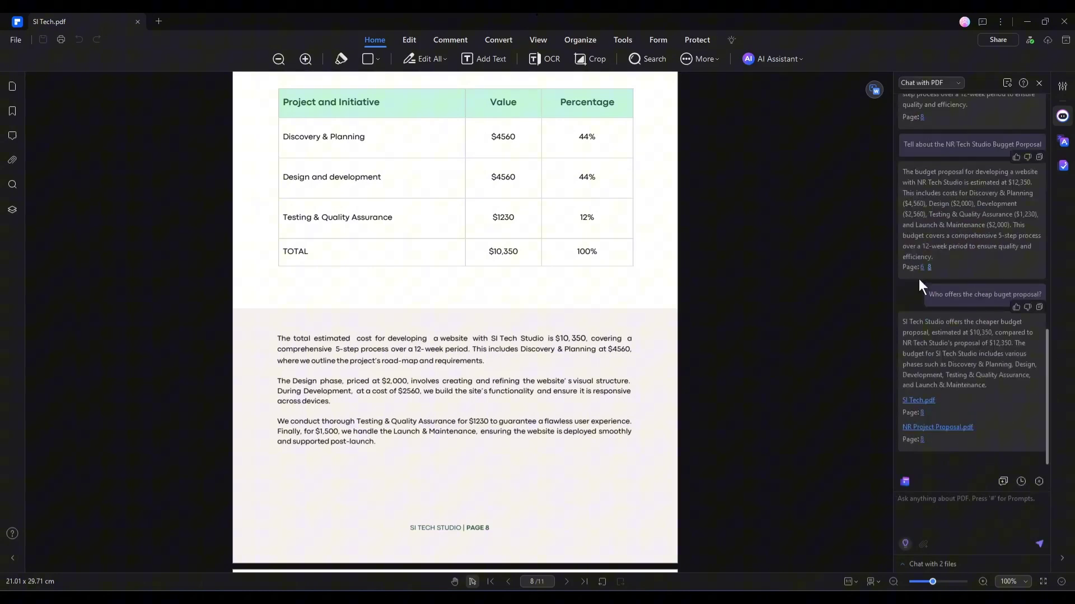
left_click_drag(904, 322, 962, 332)
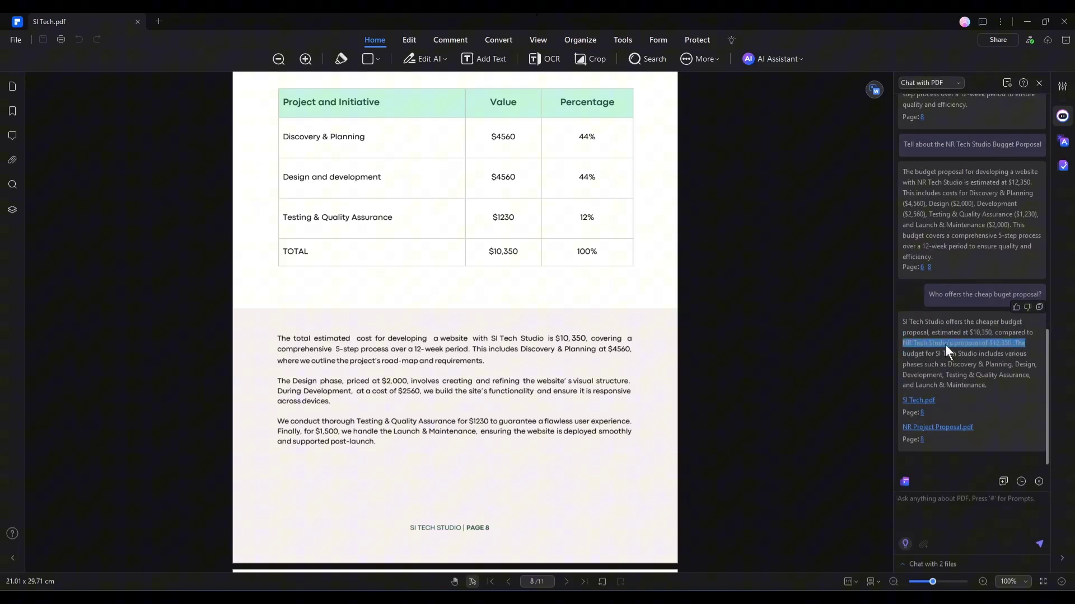
left_click(898, 364)
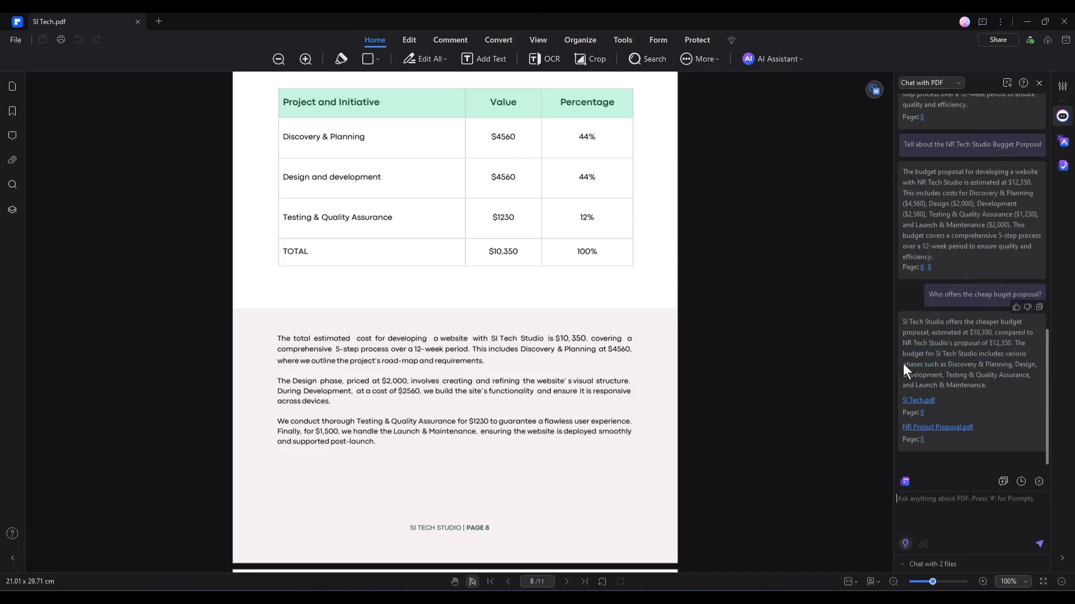
Ask 'Who are the team members of SI Tech?' and review the cited page 3 team section
left_click(1005, 392)
left_click(931, 506)
type("Who are the team members of SI Tech?")
key("Return")
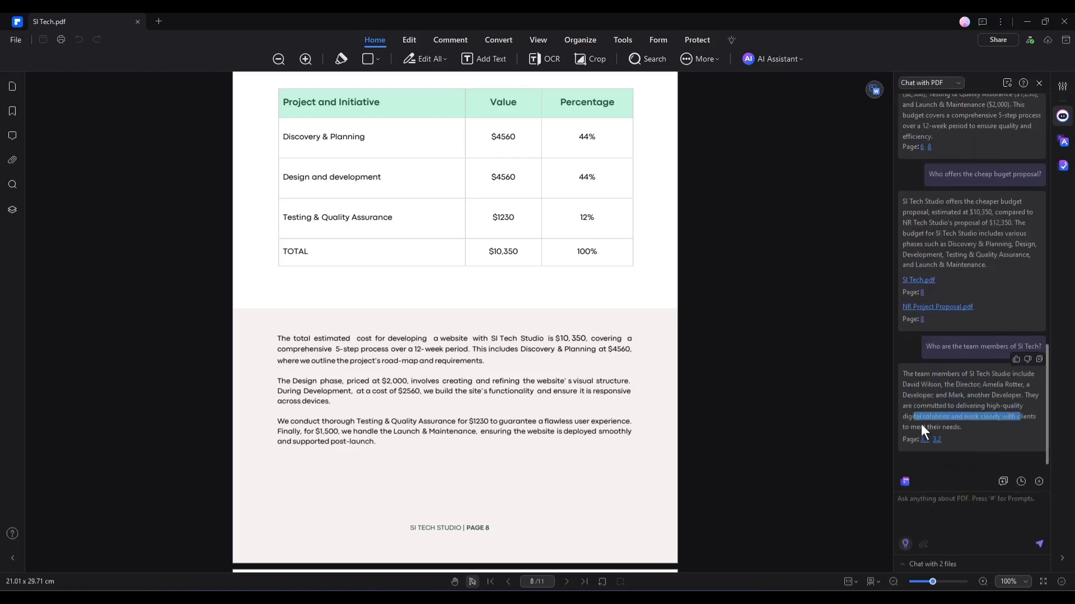
left_click(936, 440)
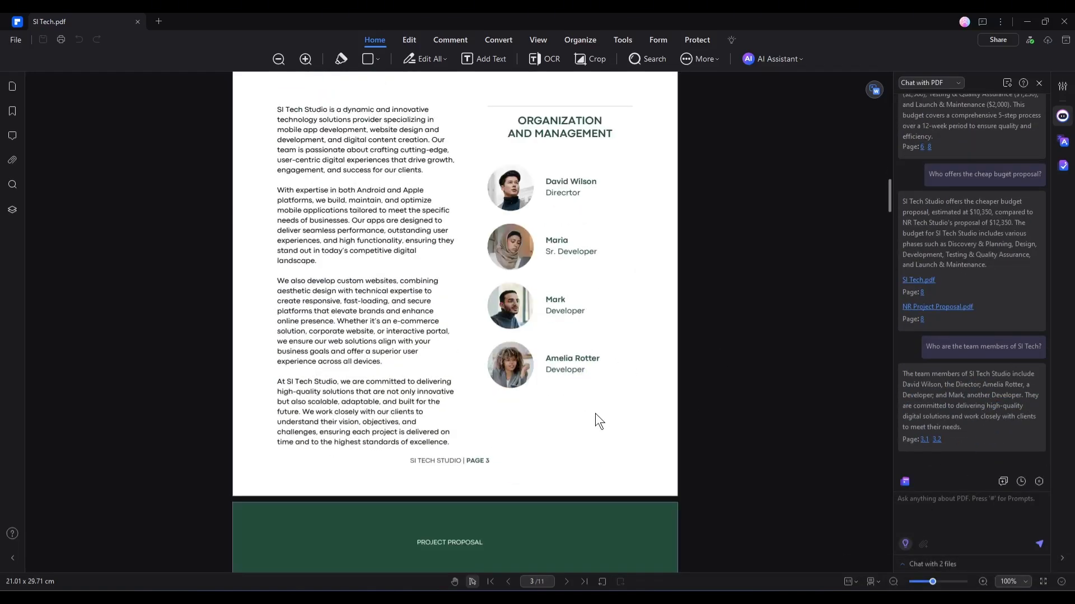
scroll(596, 413, "up", 2)
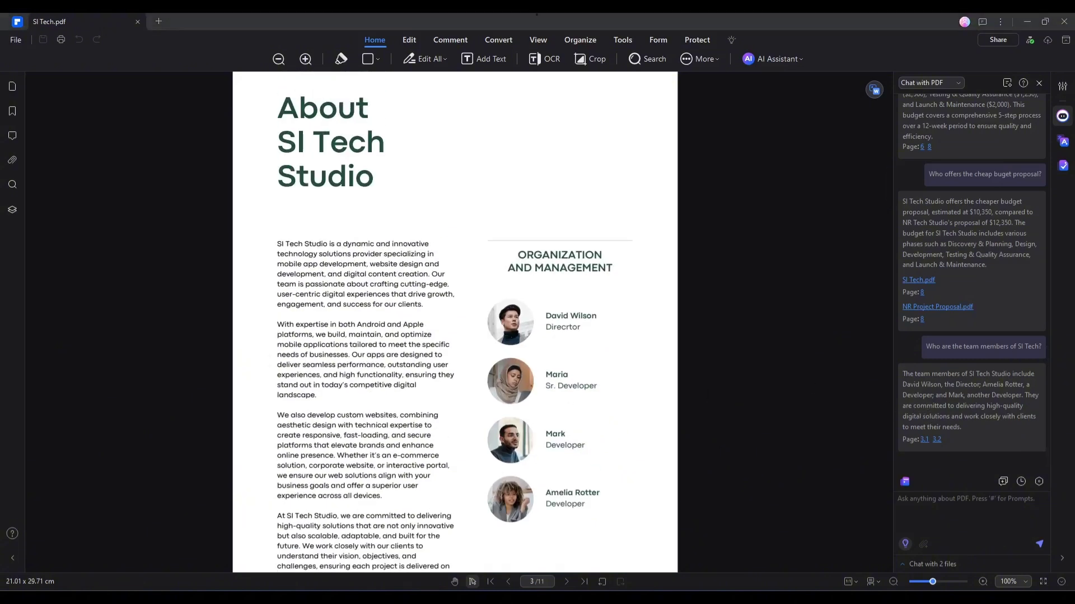
scroll(314, 364, "up", 20)
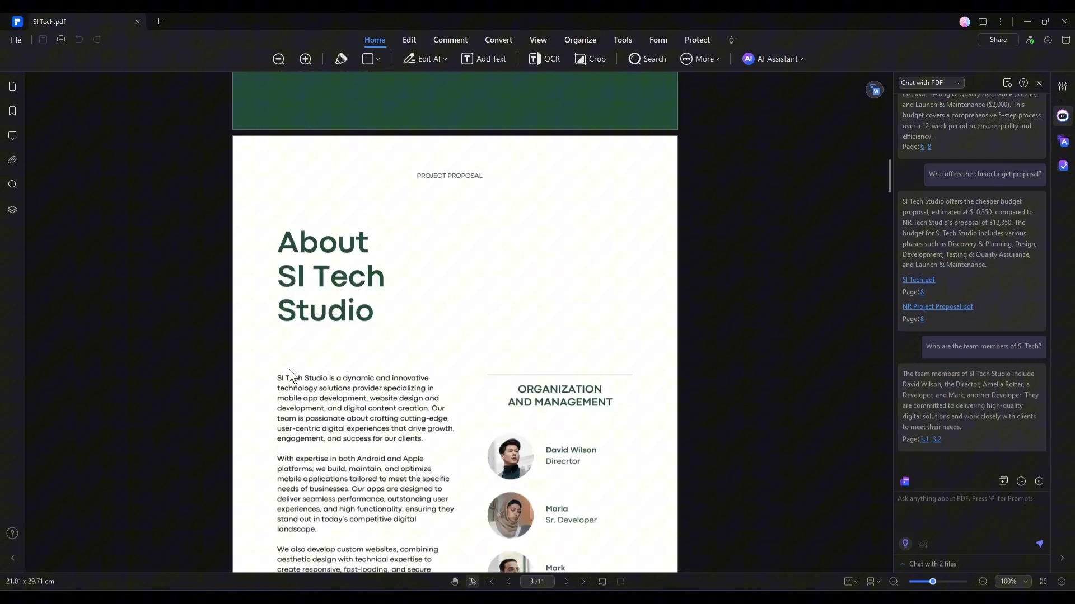
scroll(384, 407, "down", 20)
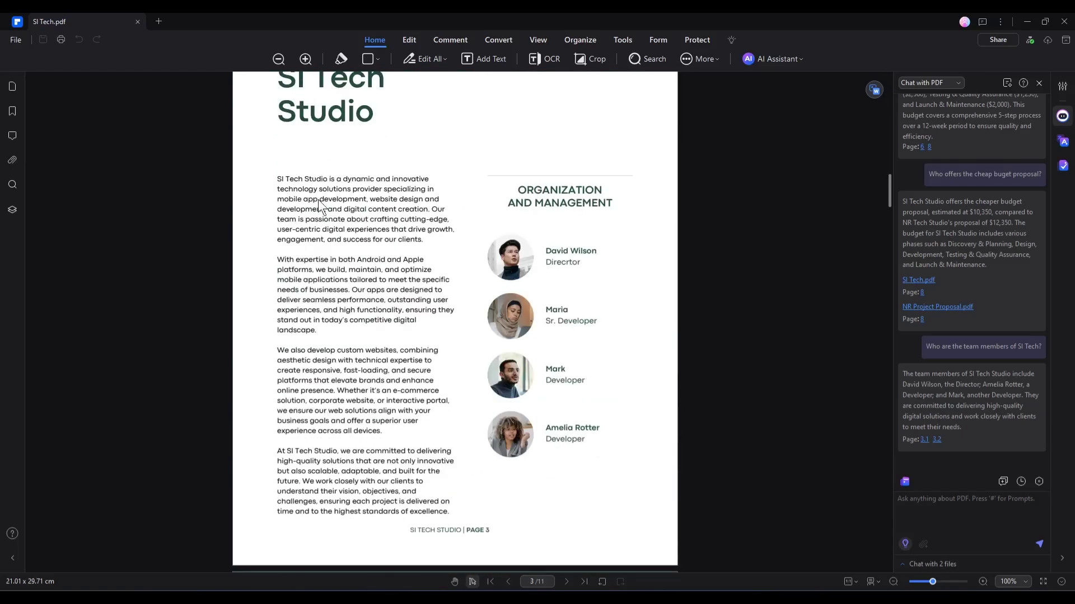
left_click_drag(274, 175, 379, 402)
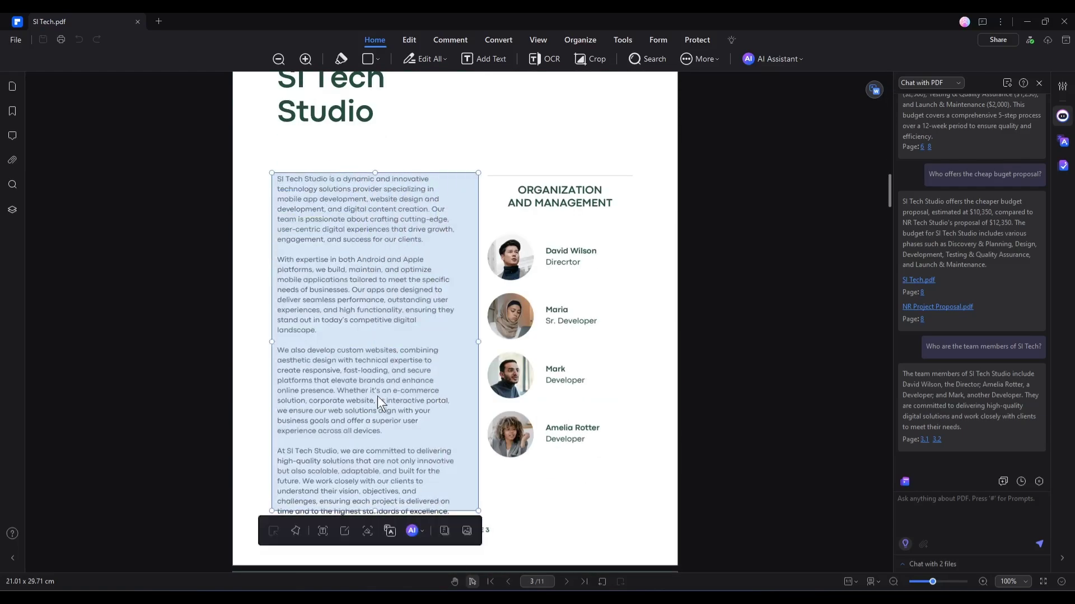
left_click(592, 304)
scroll(560, 313, "down", 7)
scroll(398, 388, "up", 12)
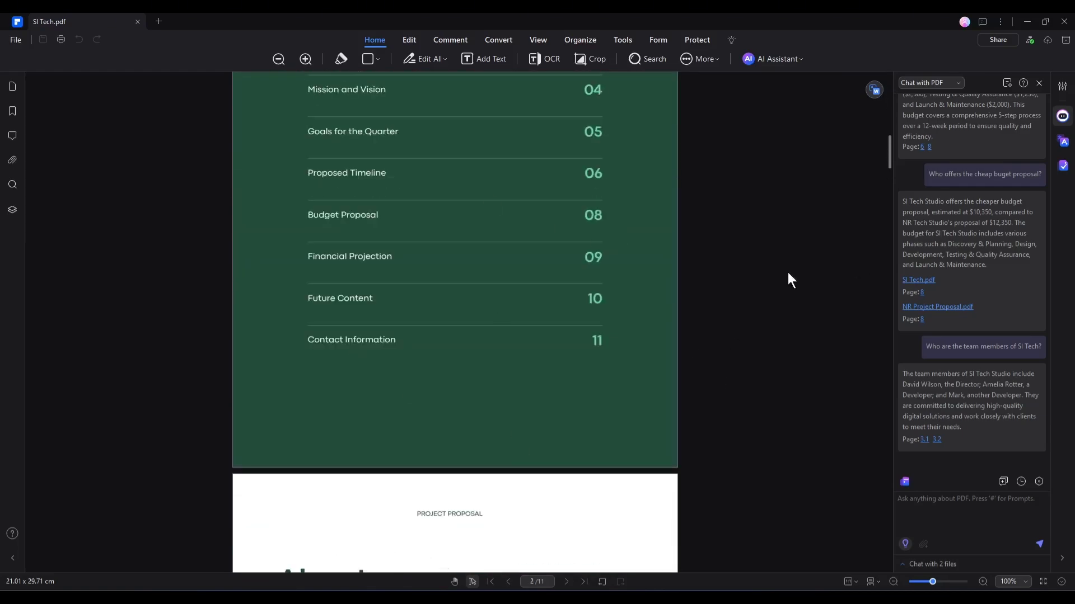
Run PDF Grammar Check on SI Tech.pdf with the page range left at 1-11
left_click(1062, 166)
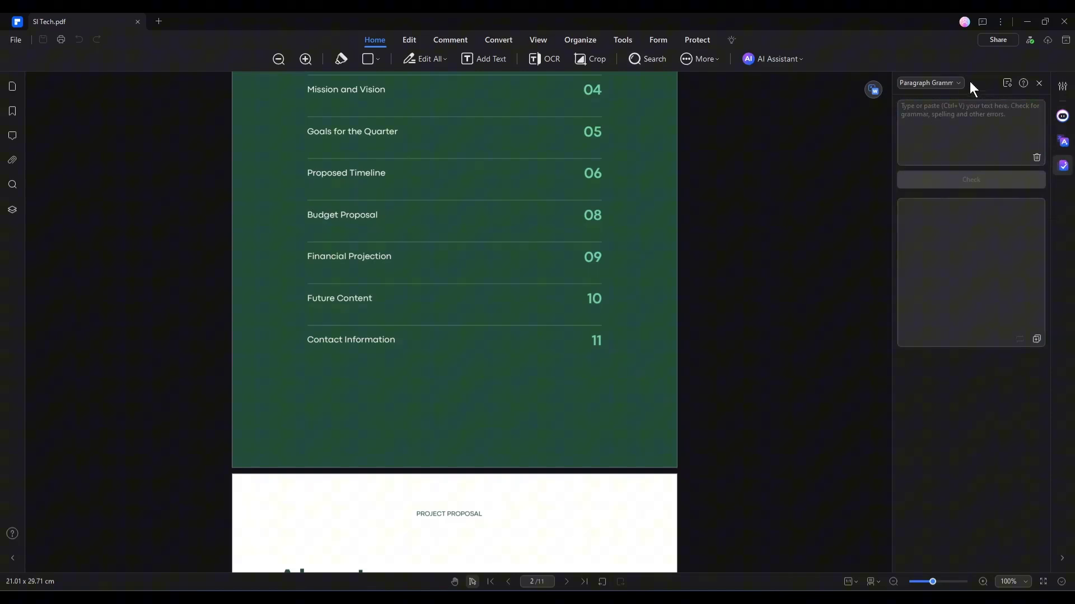
left_click(901, 83)
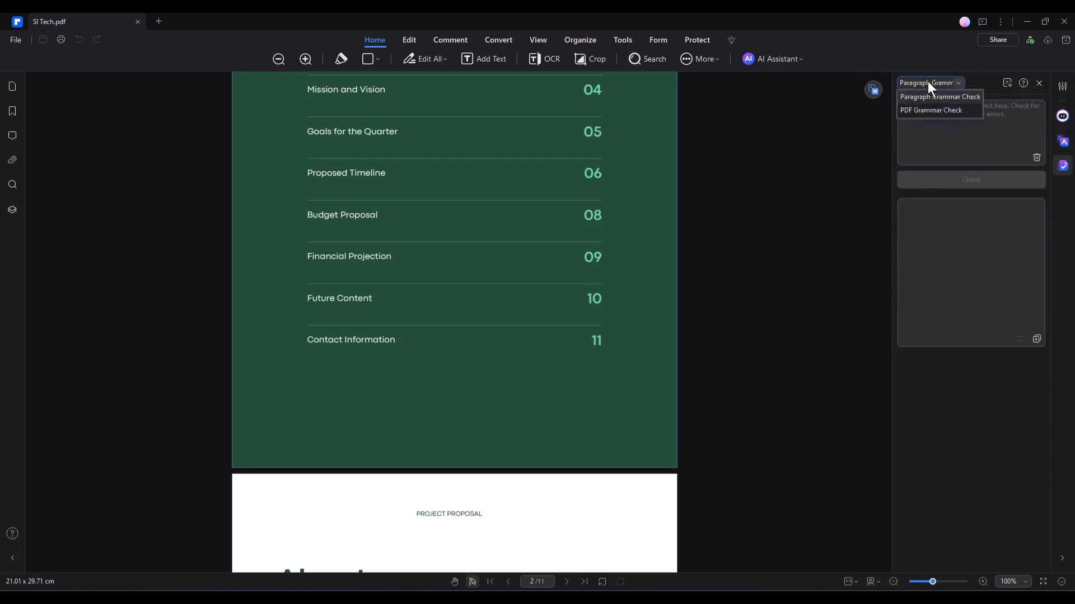
left_click(944, 109)
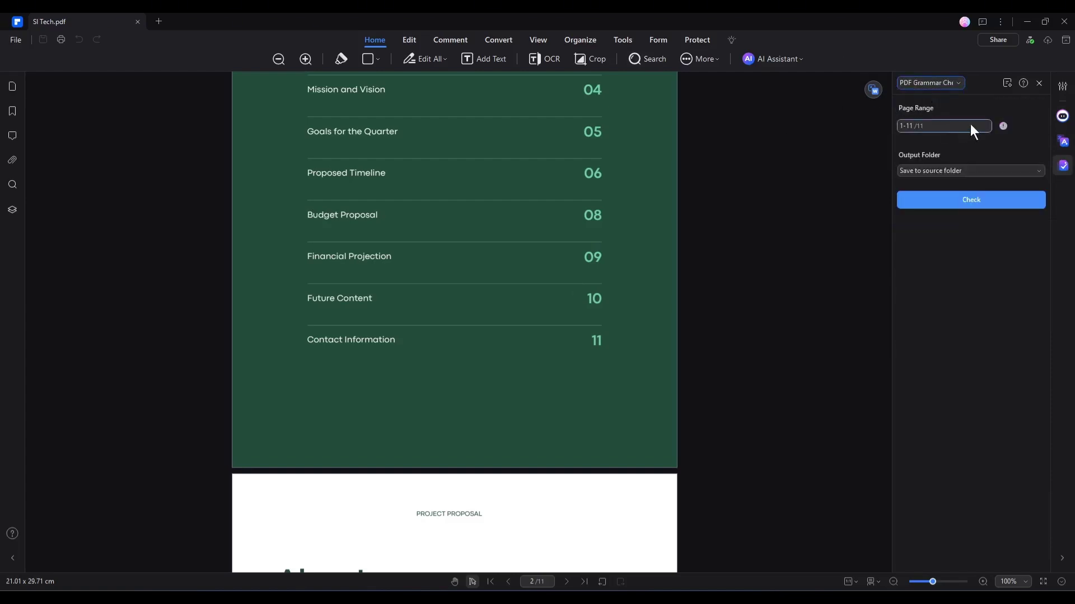
left_click(942, 83)
left_click(936, 92)
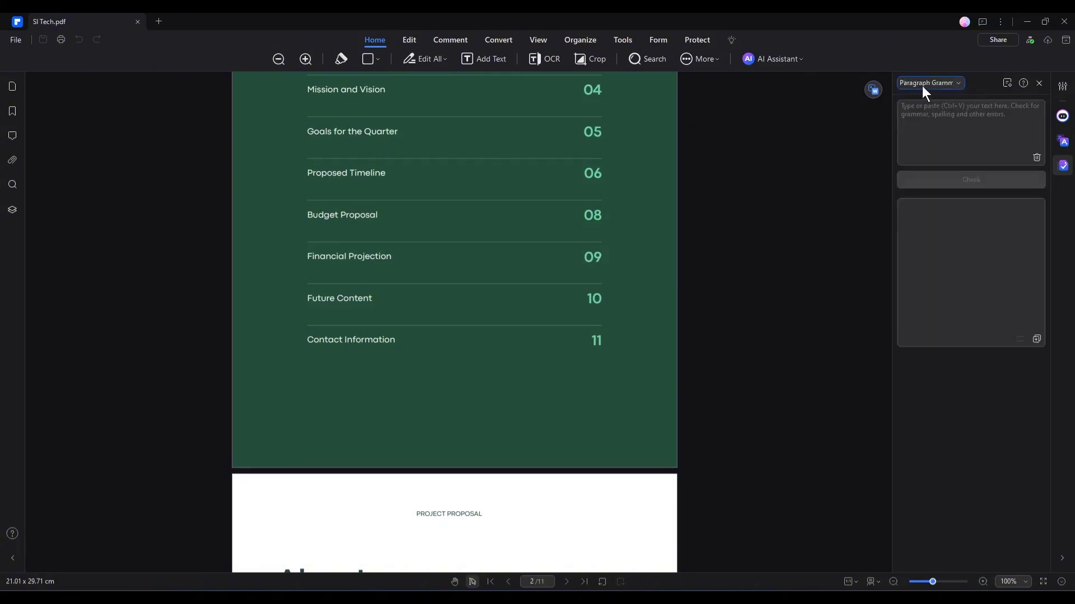
left_click(943, 116)
left_click(936, 79)
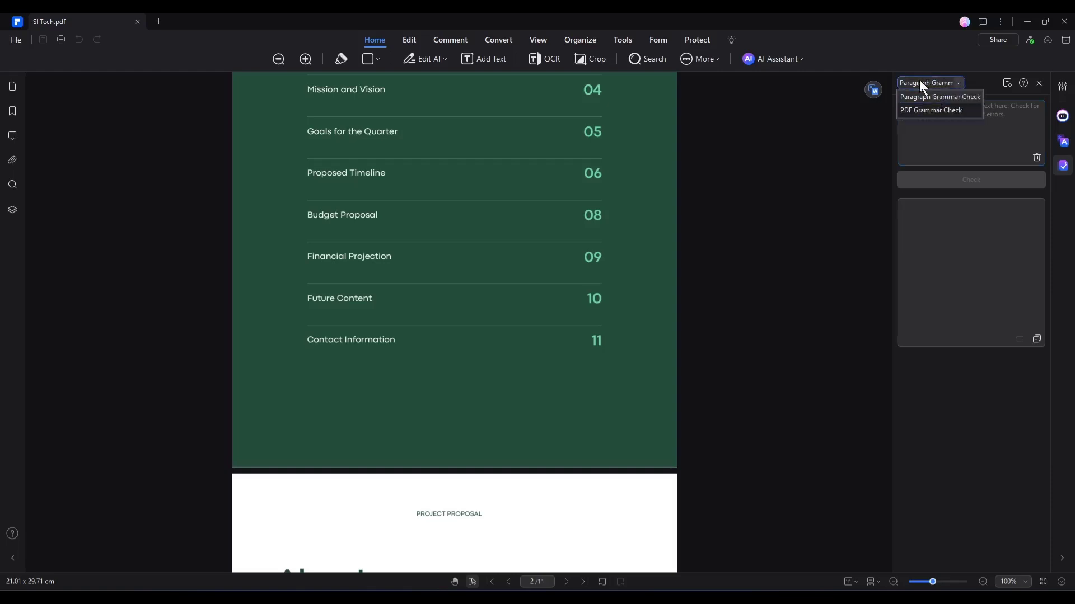
left_click(939, 109)
left_click(941, 122)
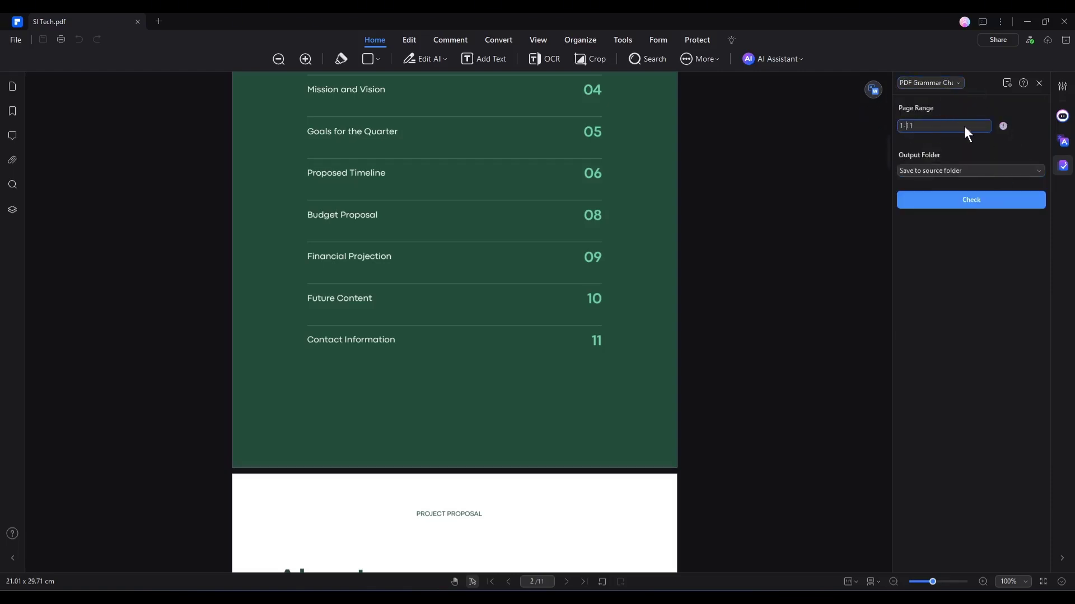
left_click(951, 170)
left_click(966, 203)
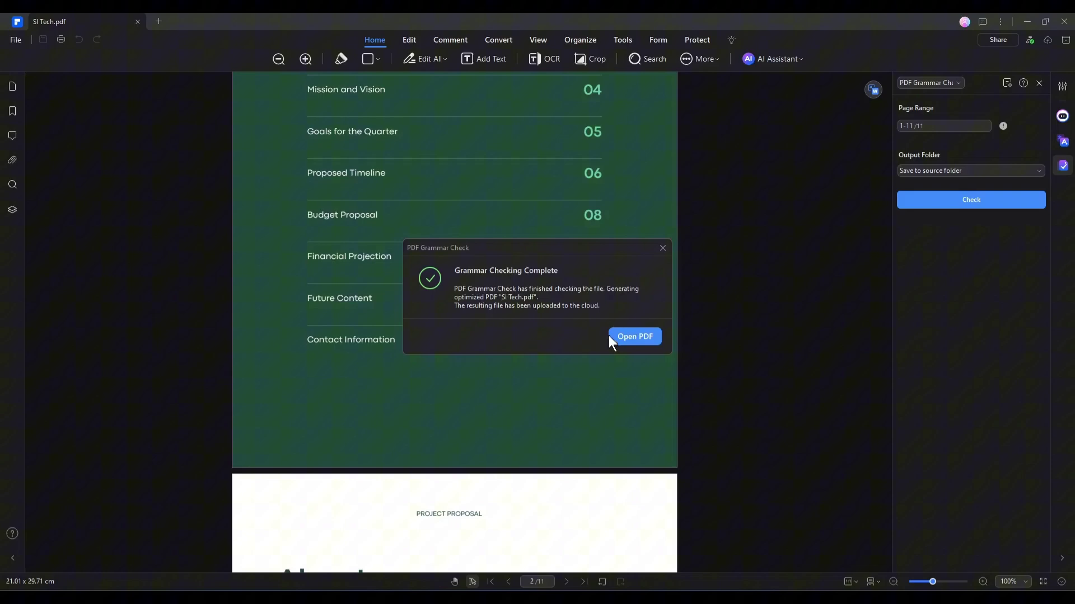
Open SI Tech_GrammarCheck_1.pdf and scroll through it, selecting page 3's first paragraph
left_click(629, 338)
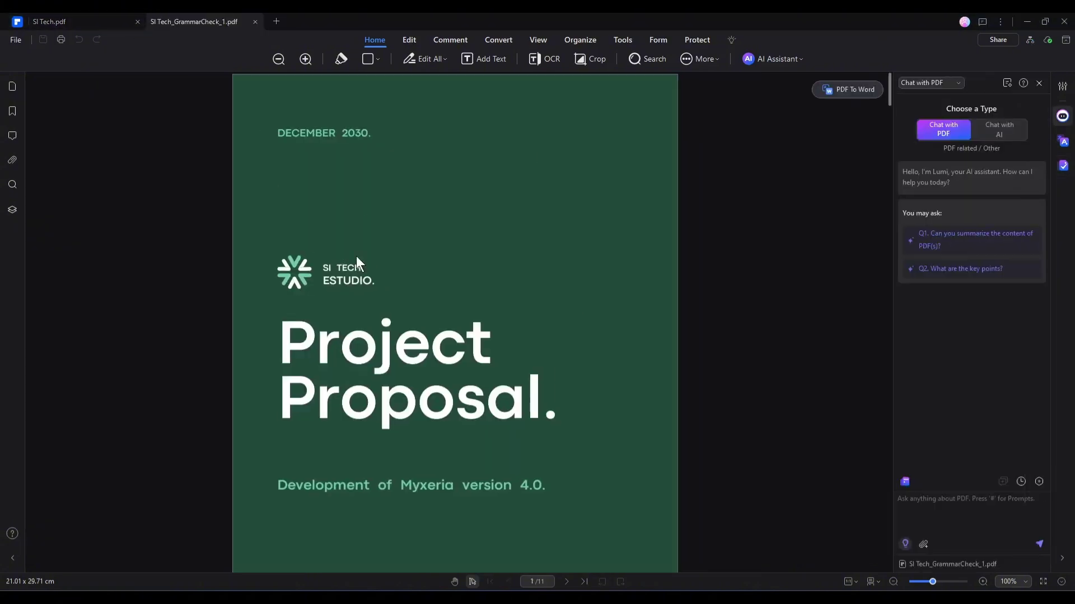
scroll(358, 261, "down", 20)
left_click_drag(278, 244, 358, 325)
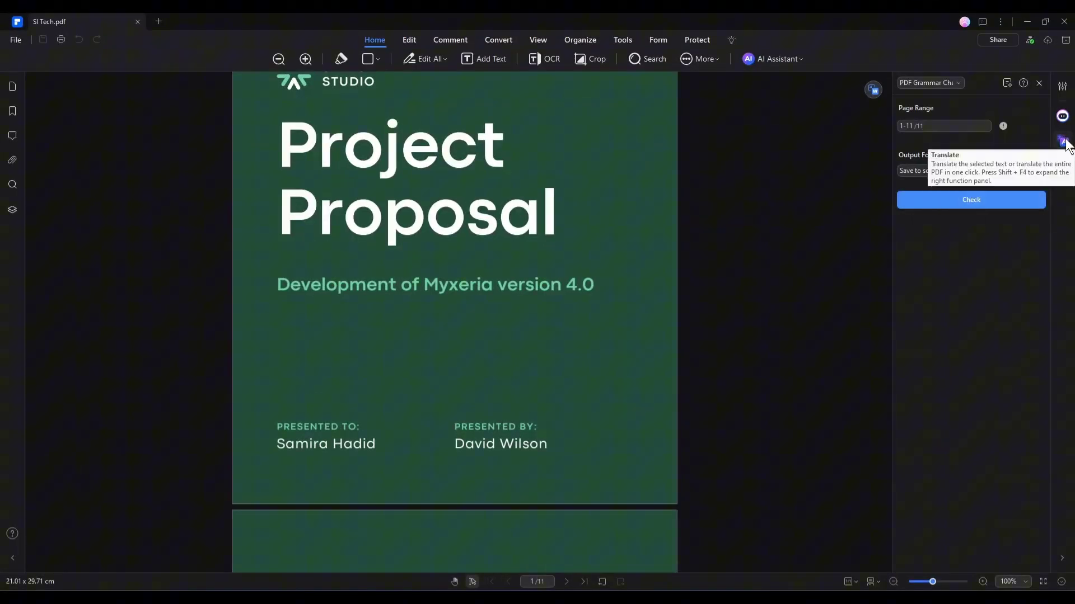
scroll(435, 270, "down", 6)
scroll(429, 271, "down", 15)
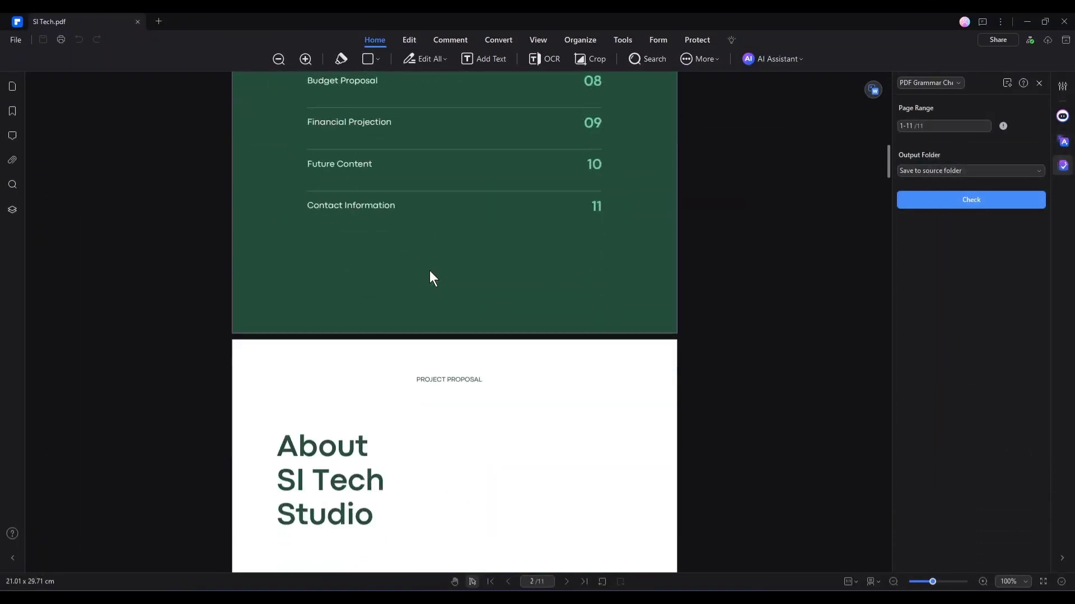
scroll(552, 250, "down", 7)
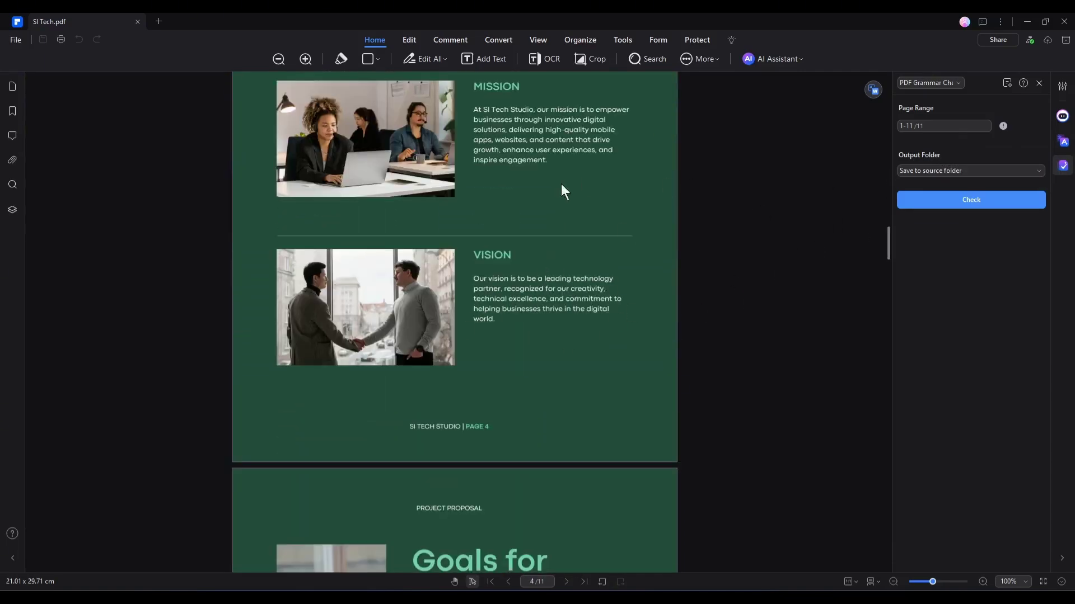
Translate the selected Mission paragraph into French with the Word Translator
left_click(1065, 143)
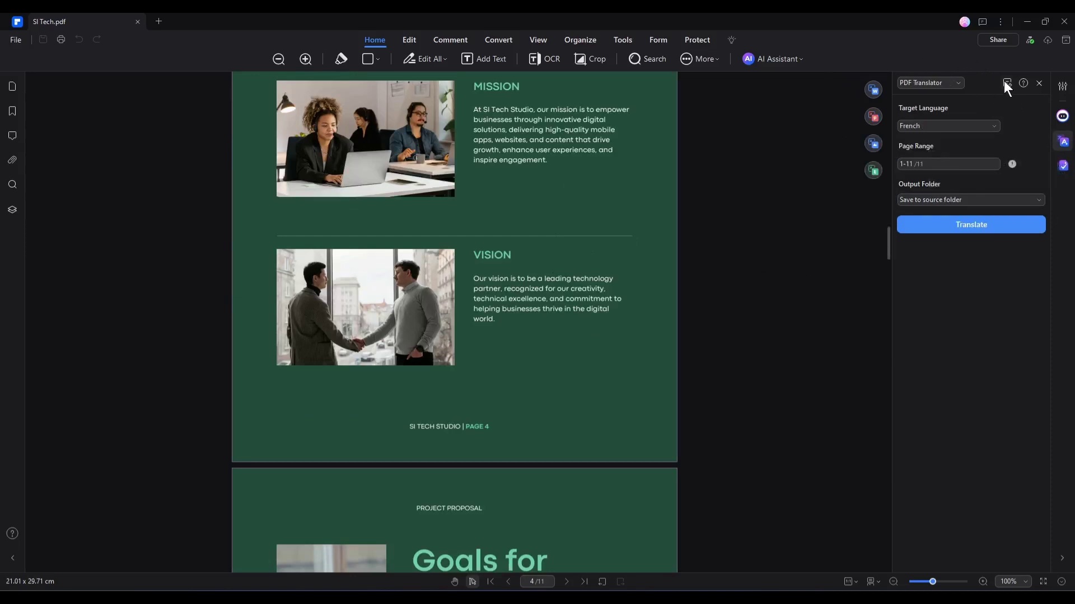
left_click(945, 82)
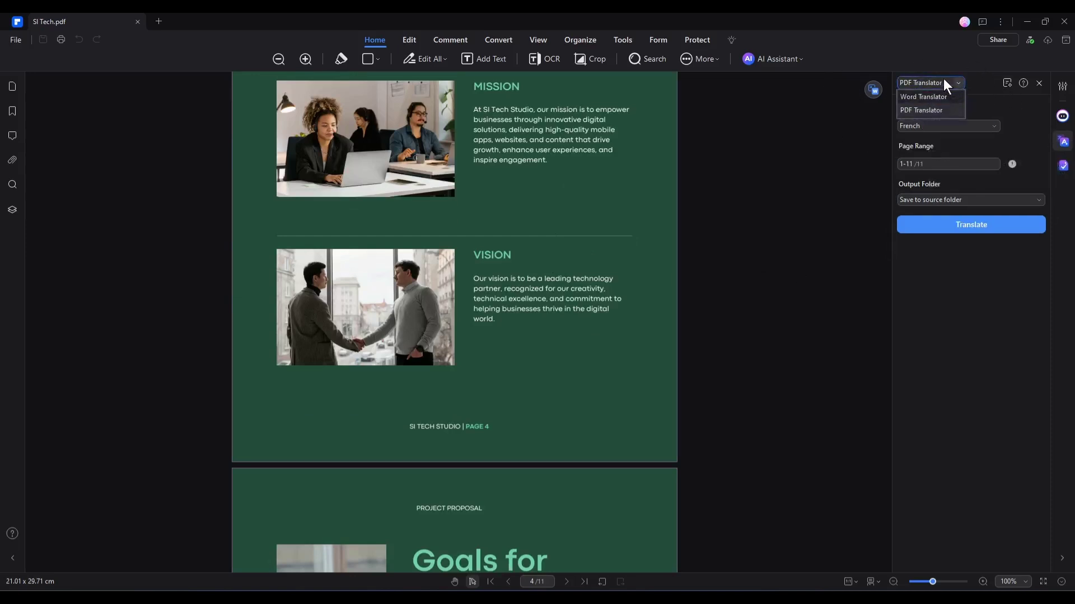
left_click(944, 96)
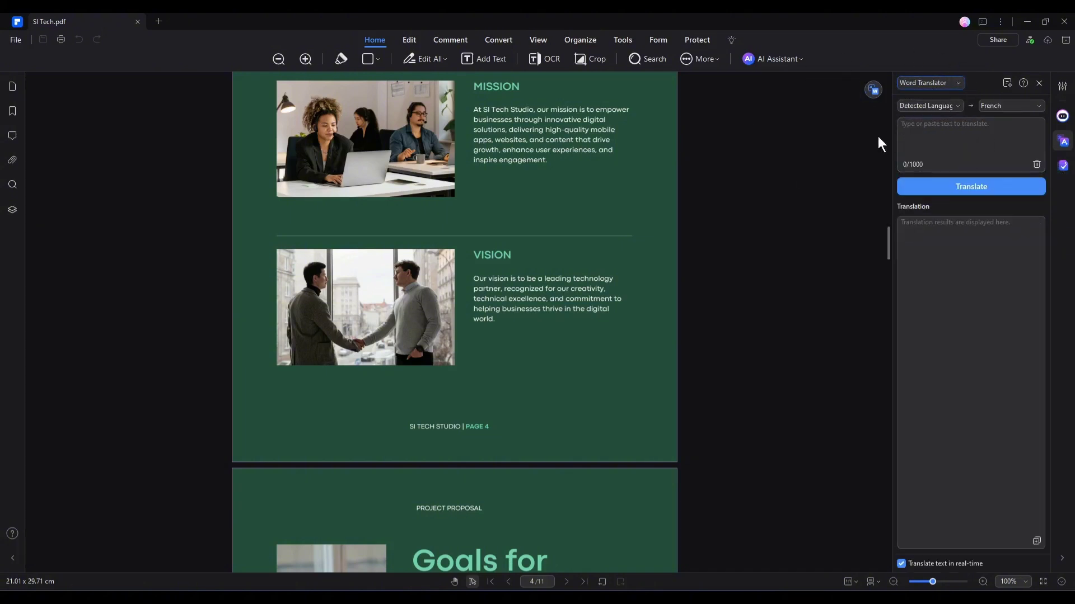
left_click_drag(477, 110, 546, 151)
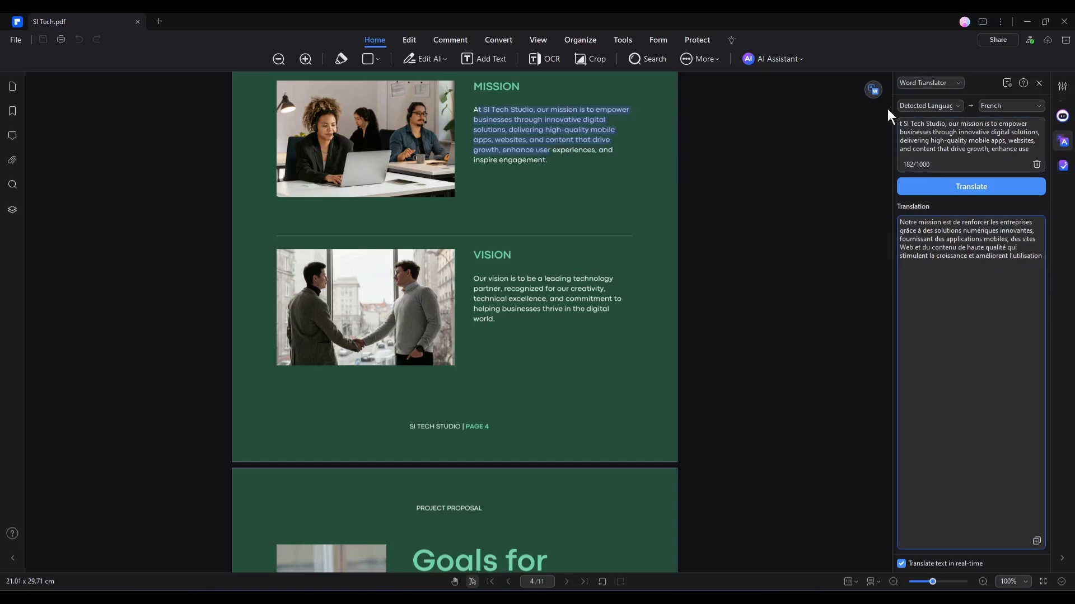
Translate pages 1-11 of the whole PDF into Spanish with the PDF Translator
left_click(931, 89)
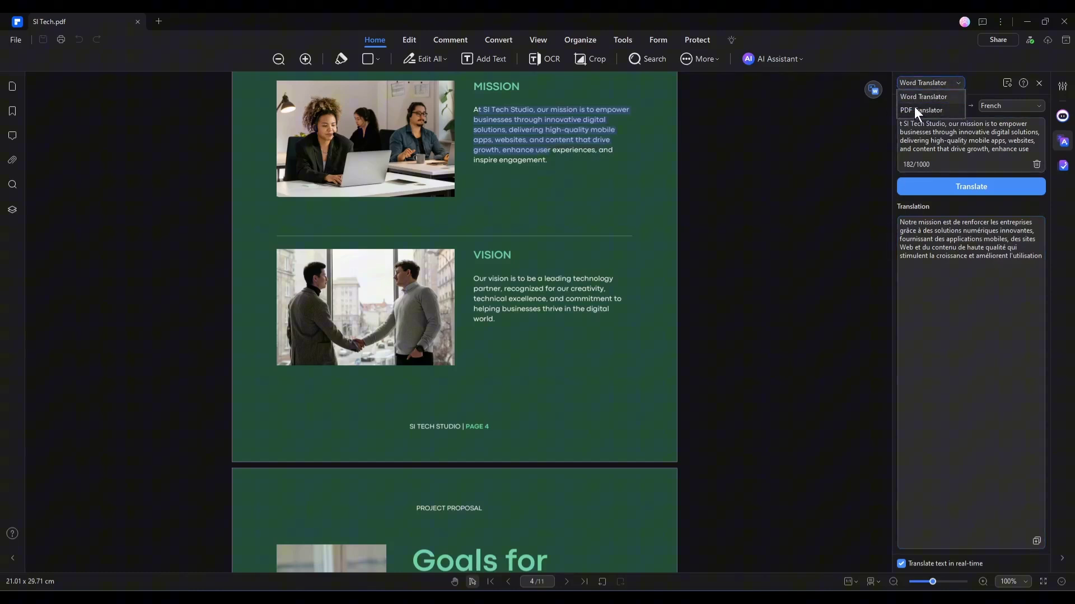
left_click(918, 107)
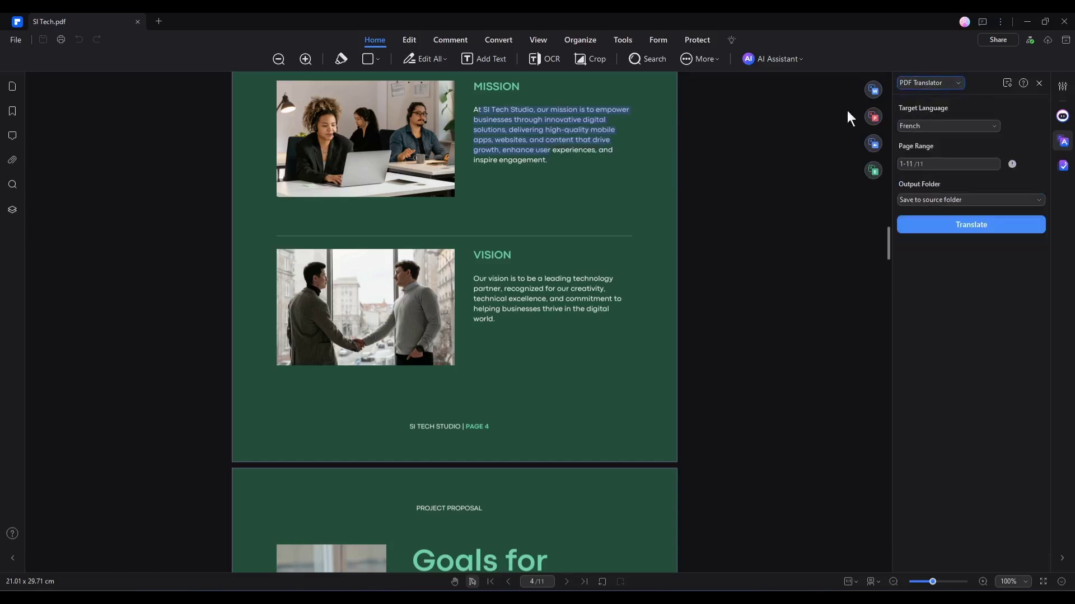
left_click(949, 126)
left_click(987, 125)
scroll(928, 179, "down", 5)
left_click(928, 180)
left_click(956, 162)
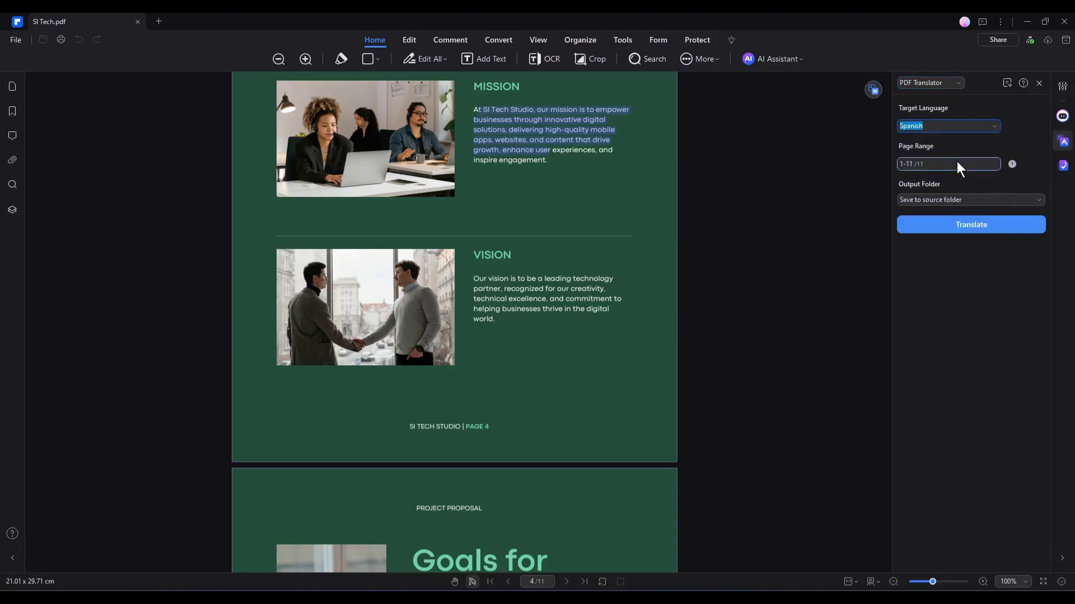
left_click(968, 223)
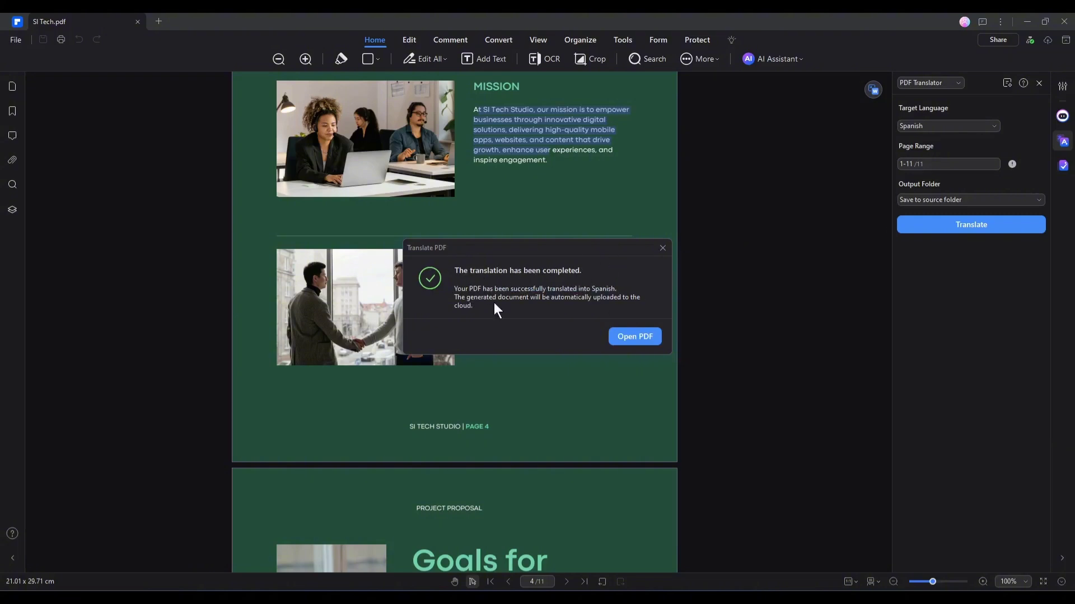
Open the Spanish SI Tech_Translate.pdf and scroll through its pages, past page 3
left_click(613, 338)
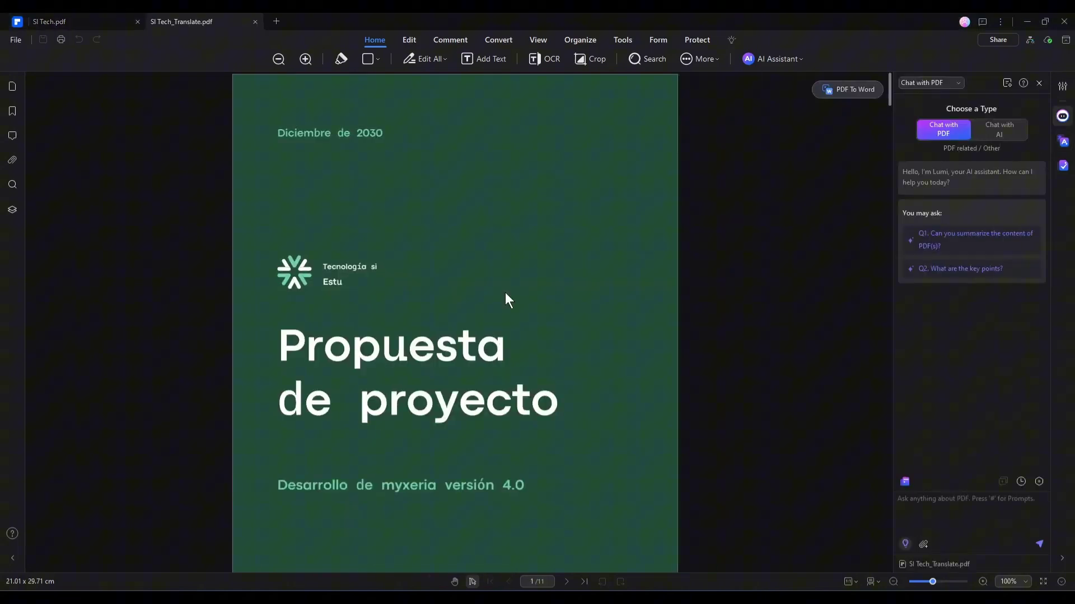
scroll(395, 285, "down", 20)
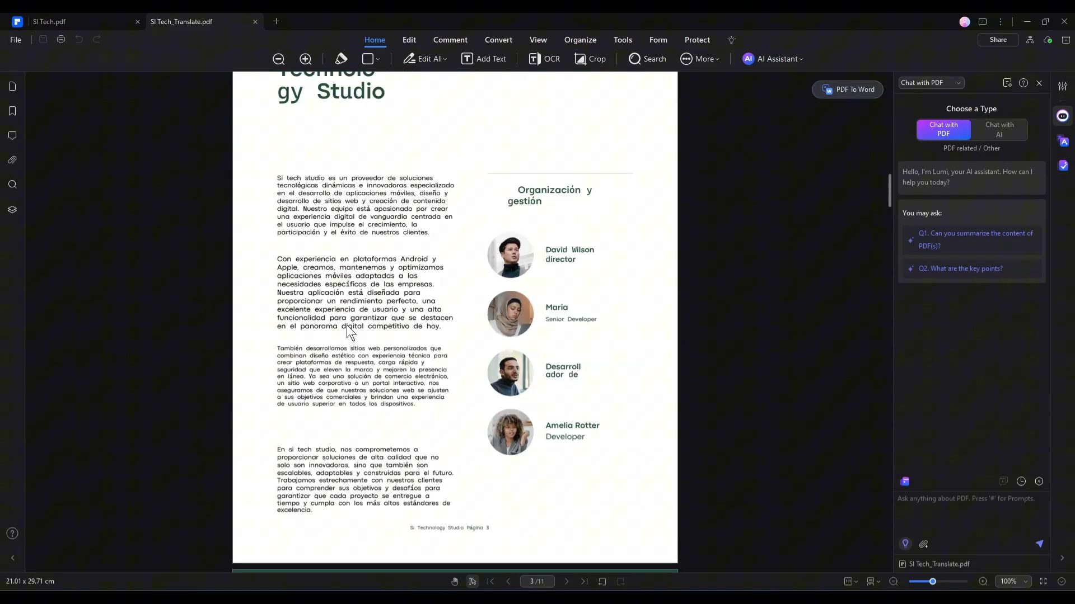
scroll(347, 323, "down", 10)
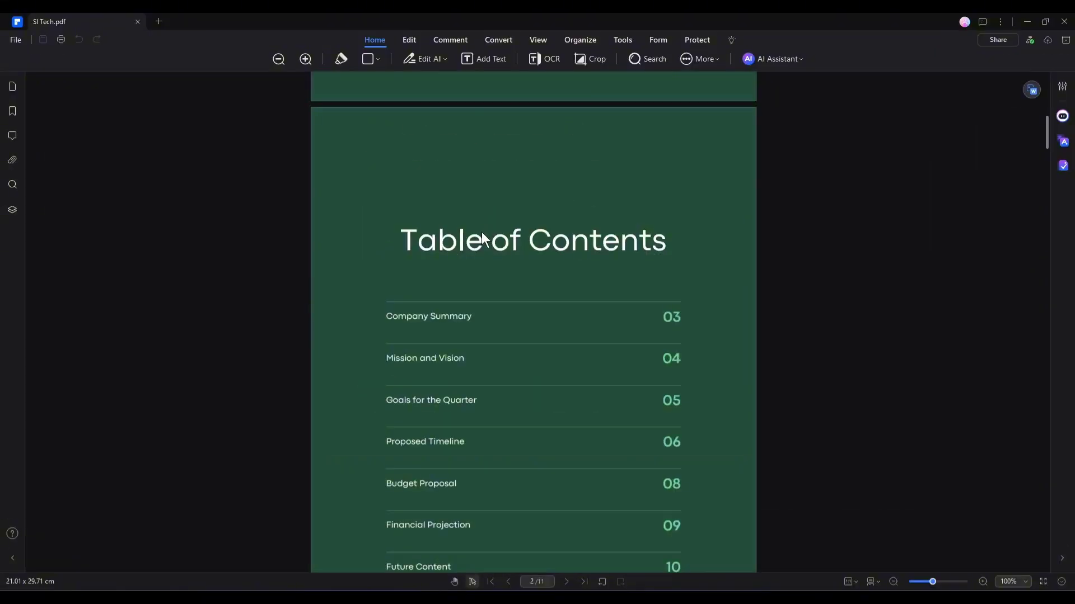
scroll(481, 232, "down", 10)
left_click_drag(329, 110, 540, 437)
left_click(539, 436)
scroll(553, 428, "down", 5)
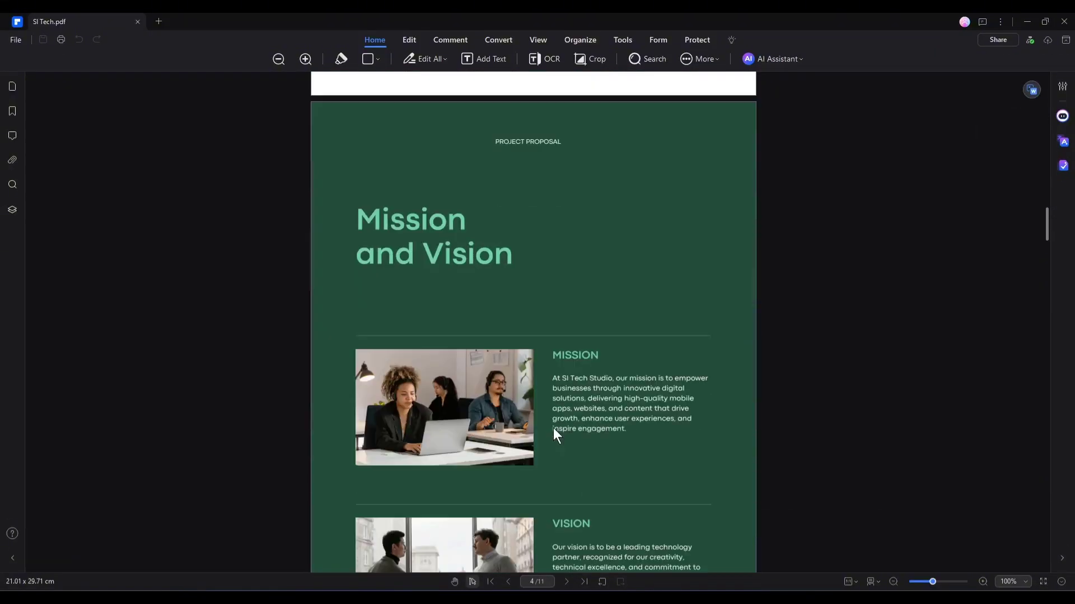
scroll(553, 428, "down", 20)
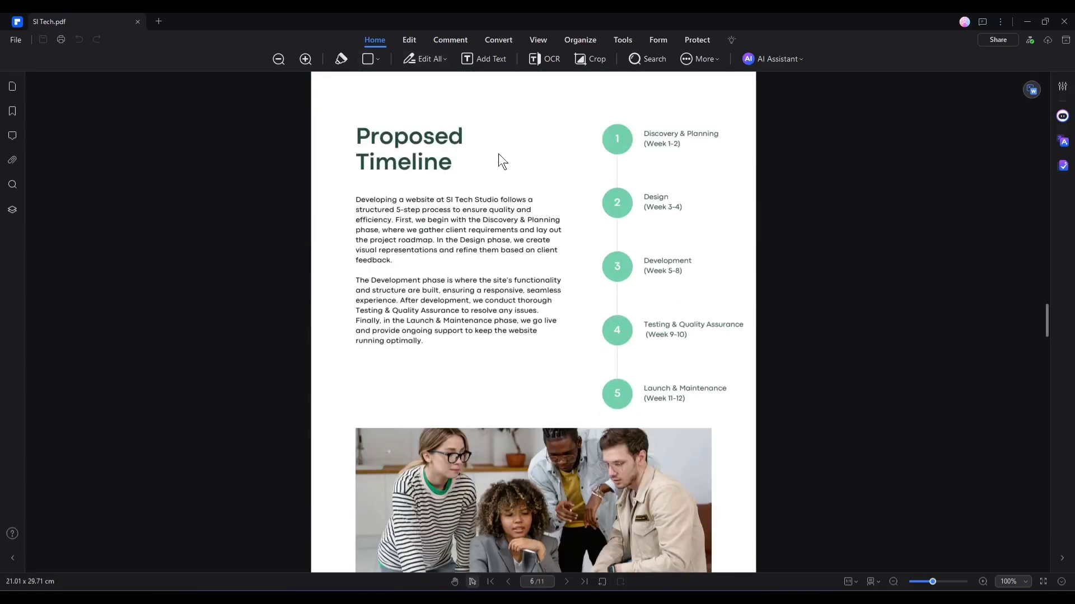
Start reading the About SI Tech Studio page aloud using the View tab's Read tool
left_click(540, 41)
scroll(537, 237, "up", 20)
scroll(536, 238, "down", 6)
scroll(527, 239, "down", 3)
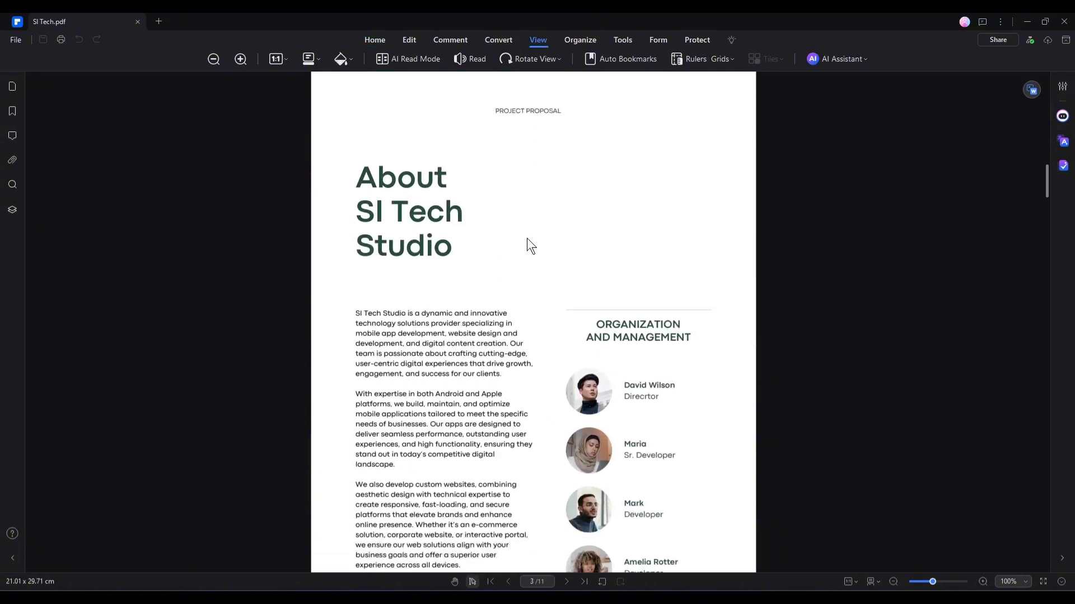
left_click(469, 58)
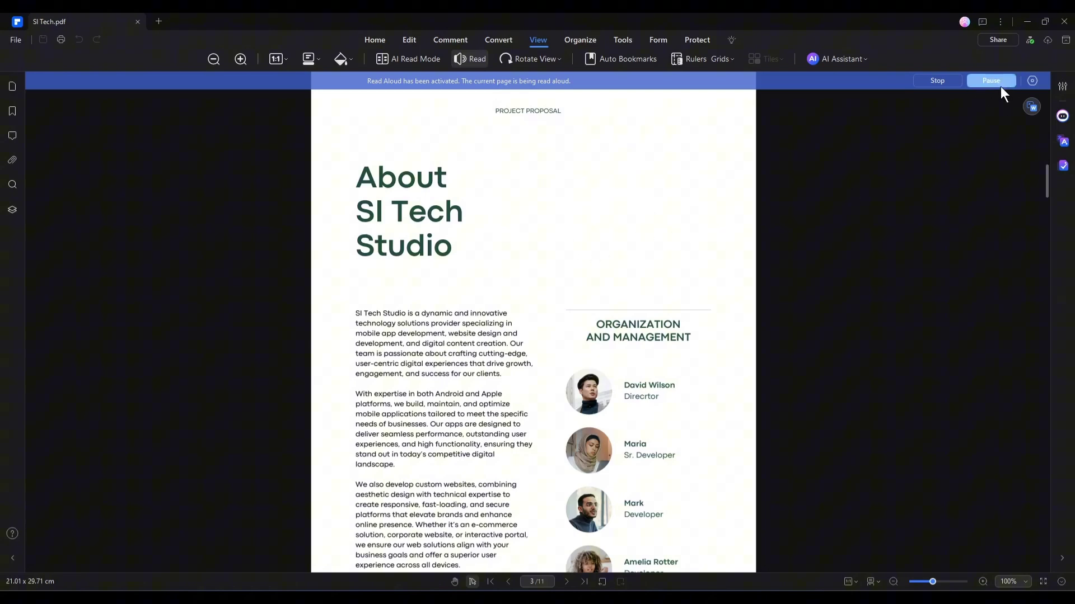
Switch the read-aloud voice to Microsoft Zira at 1x speed, then stop the reading
left_click(1032, 80)
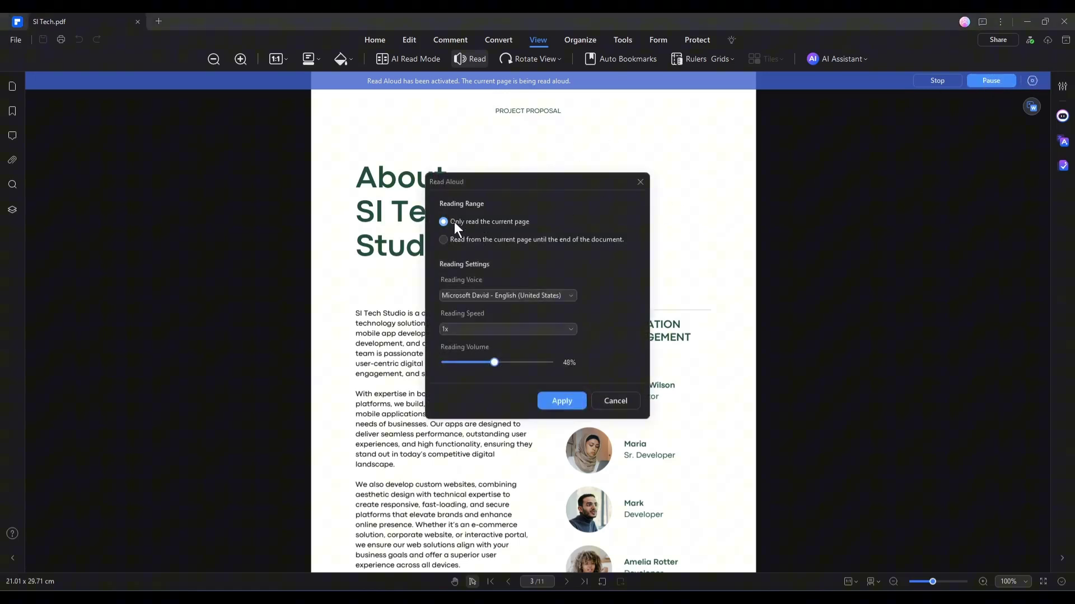
left_click(499, 296)
left_click(465, 362)
left_click(486, 329)
left_click(495, 364)
left_click(562, 401)
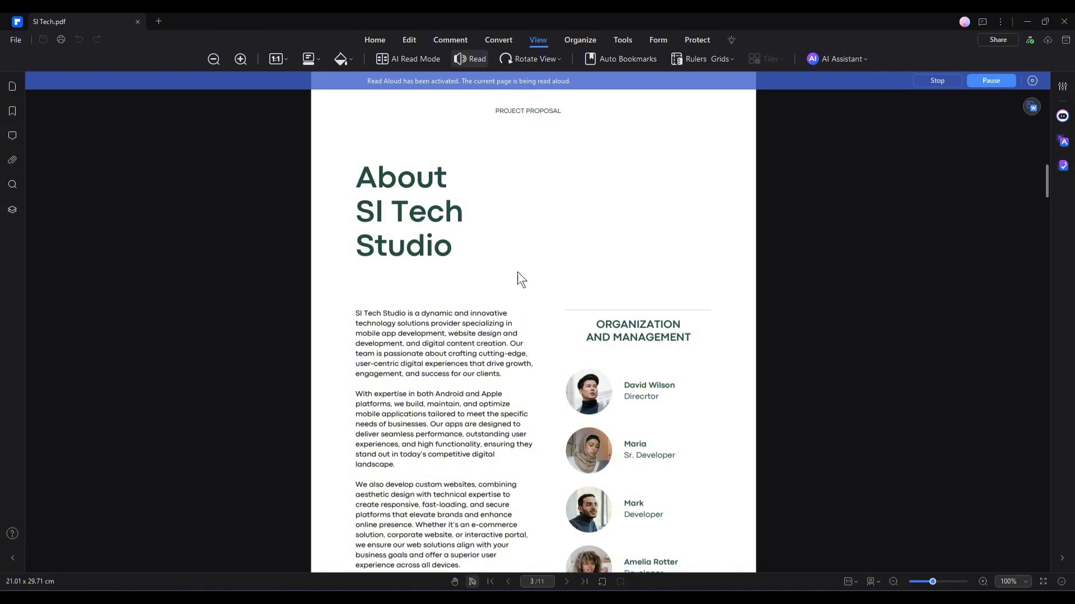
left_click(937, 80)
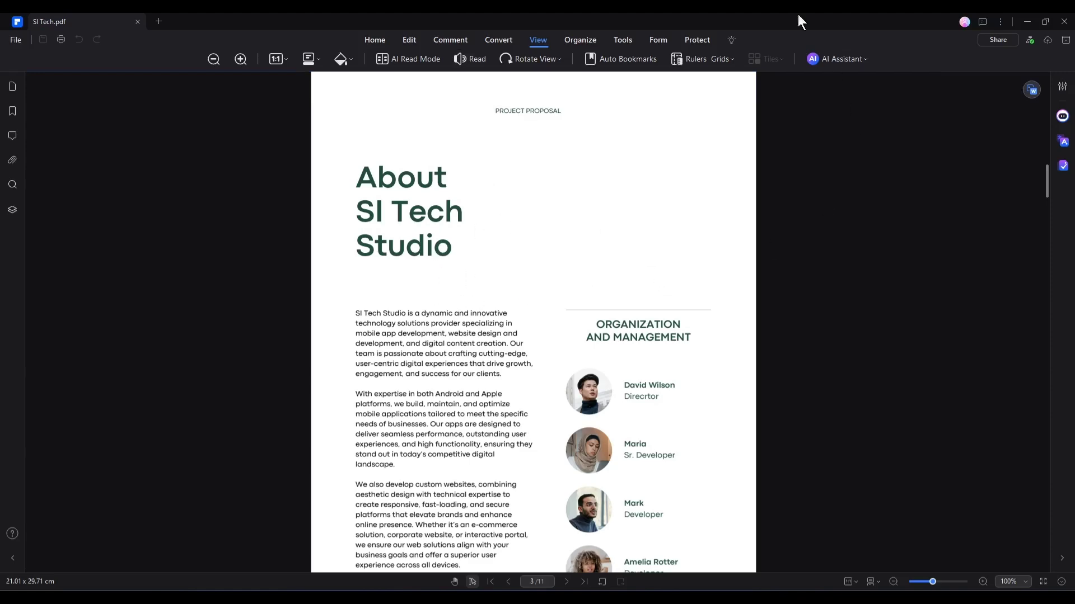
Switch the page layout to Two Page View, then to 3D Read Mode
scroll(409, 347, "down", 5)
scroll(407, 344, "up", 7)
scroll(408, 344, "up", 6)
left_click(311, 61)
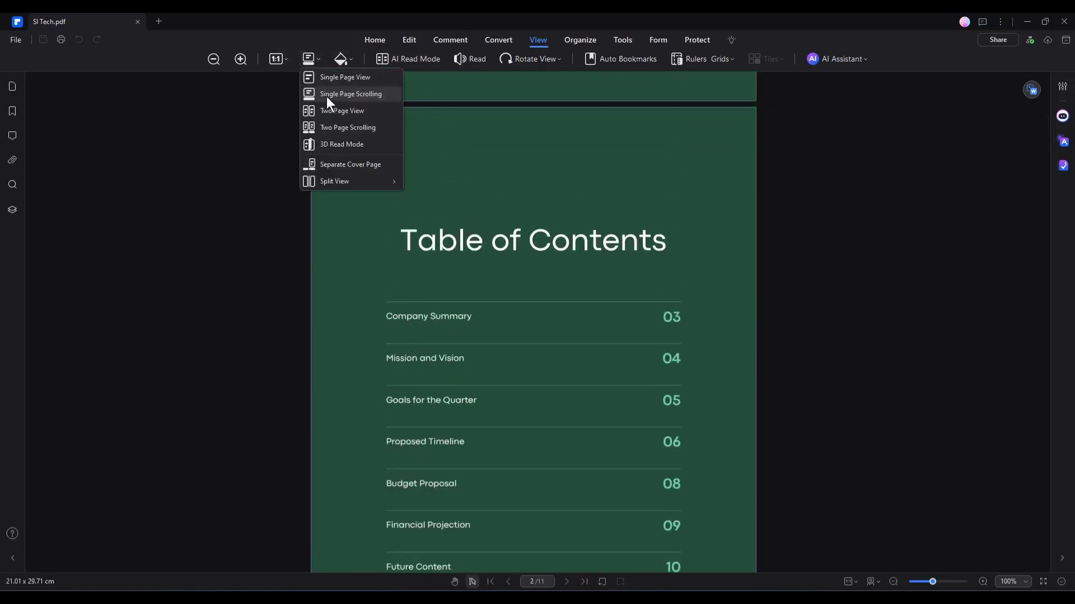
left_click(338, 112)
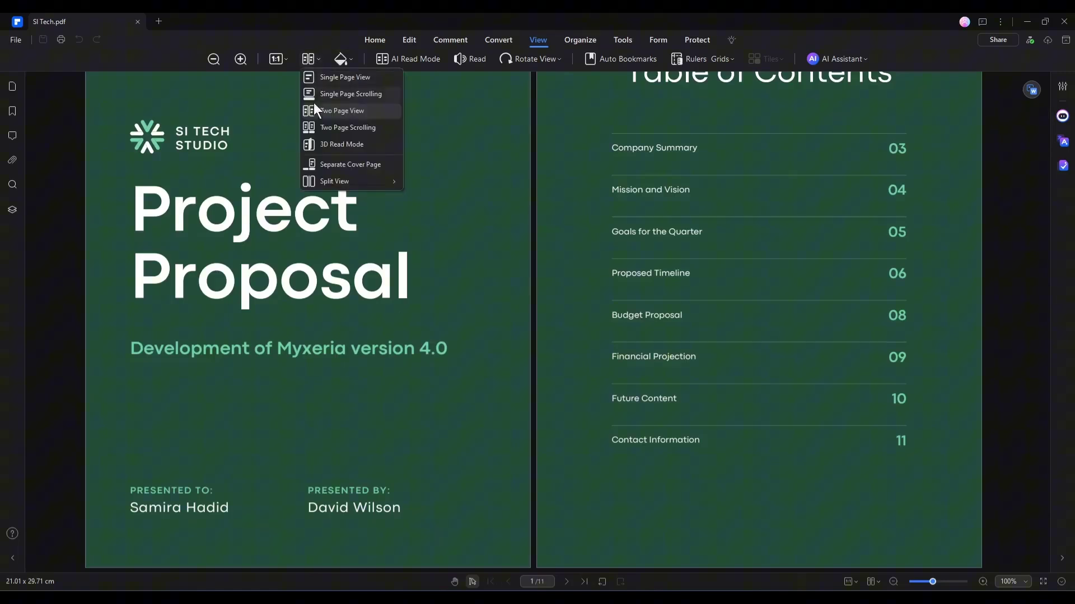
left_click(305, 58)
left_click(340, 144)
left_click(644, 278)
left_click(640, 279)
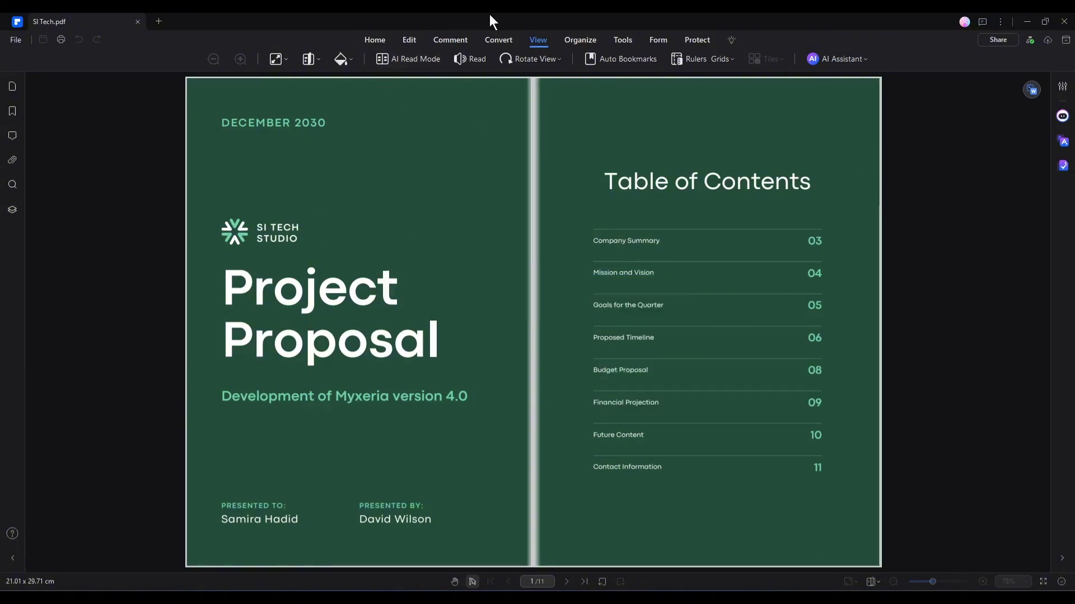
Try AI Read Mode with PDF chat, then exit it with Esc
left_click(402, 62)
scroll(737, 346, "down", 3)
scroll(968, 372, "down", 10)
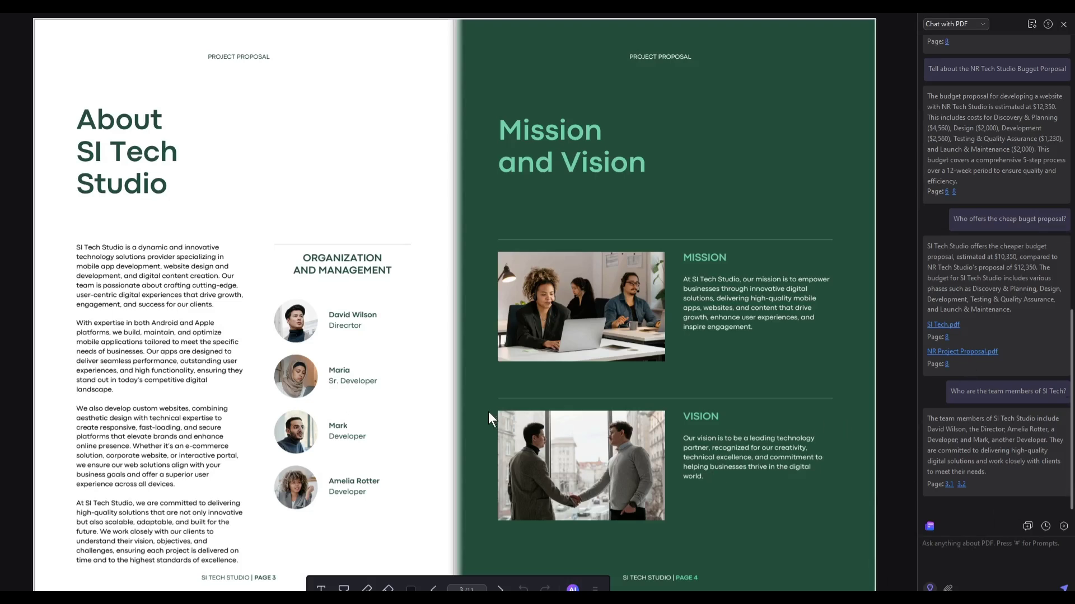
key("Escape")
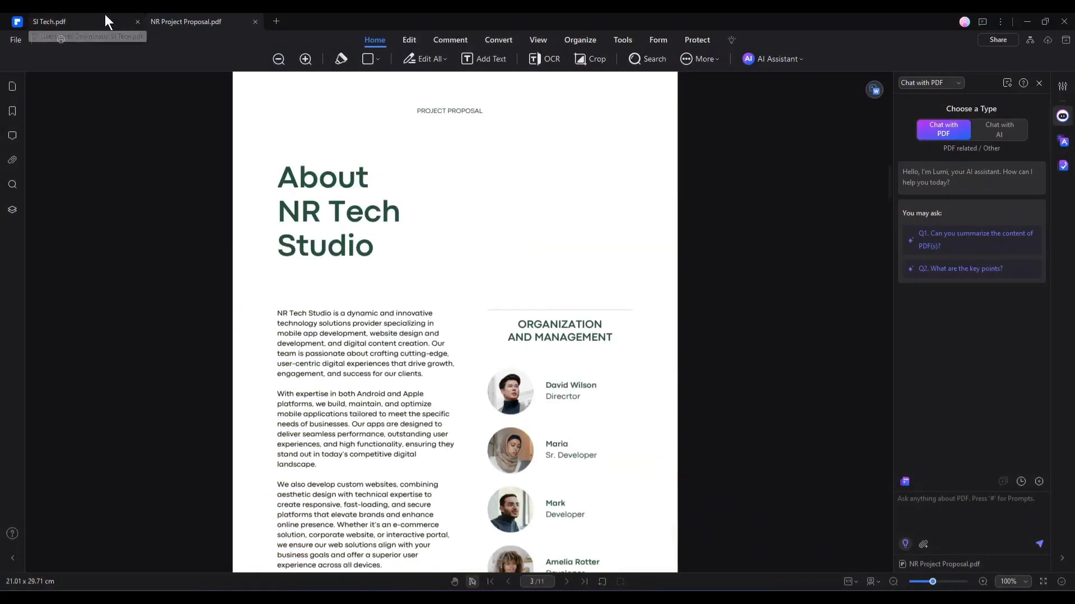
Flip between the SI Tech.pdf and NR Project Proposal tabs, ending on SI Tech.pdf
left_click(105, 14)
scroll(300, 226, "down", 5)
scroll(300, 227, "down", 1)
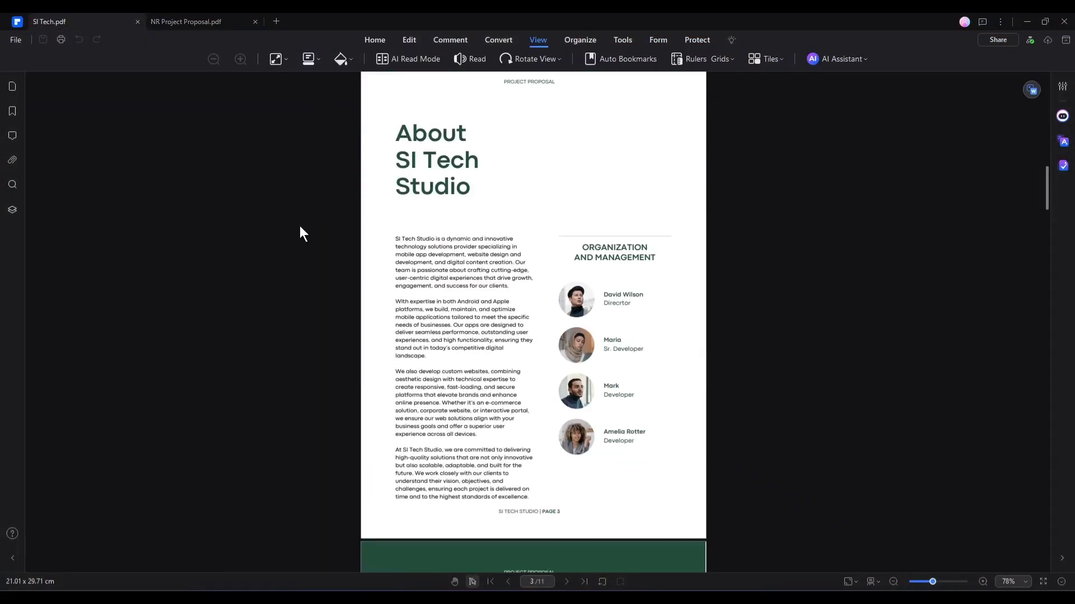
left_click(223, 18)
left_click(112, 17)
Compare NR Project Proposal.pdf against SI Tech.pdf with the Compare tool
left_click(621, 41)
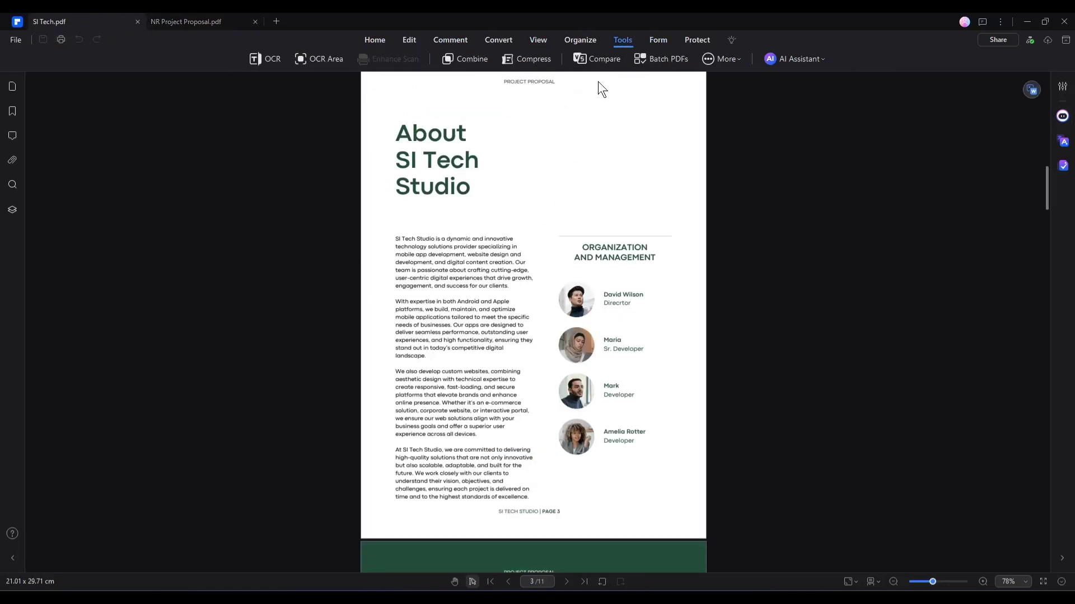
left_click(579, 56)
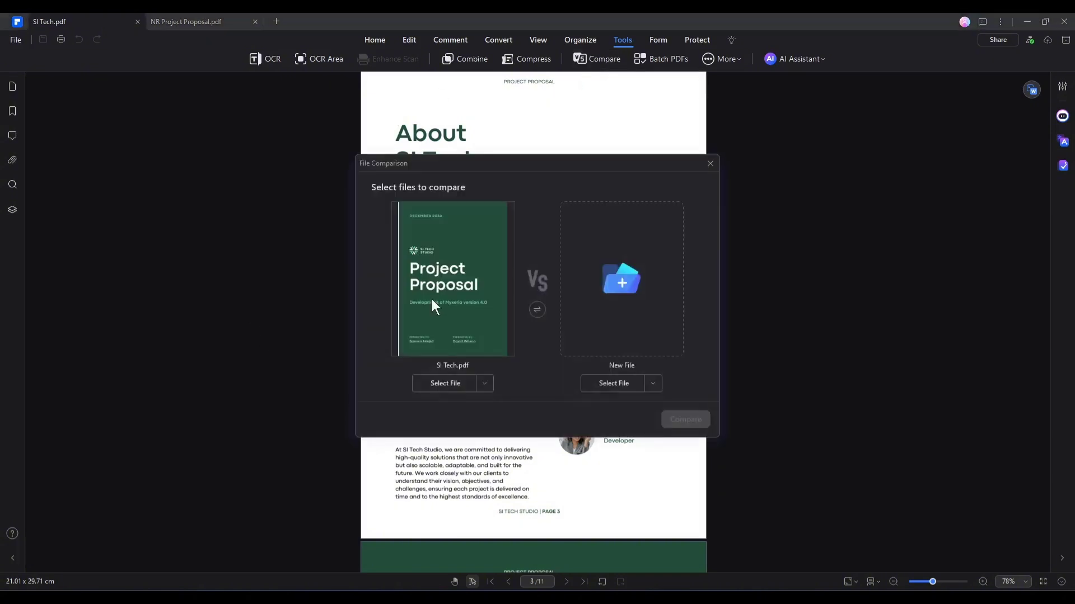
left_click(621, 280)
left_click(490, 325)
double_click(490, 325)
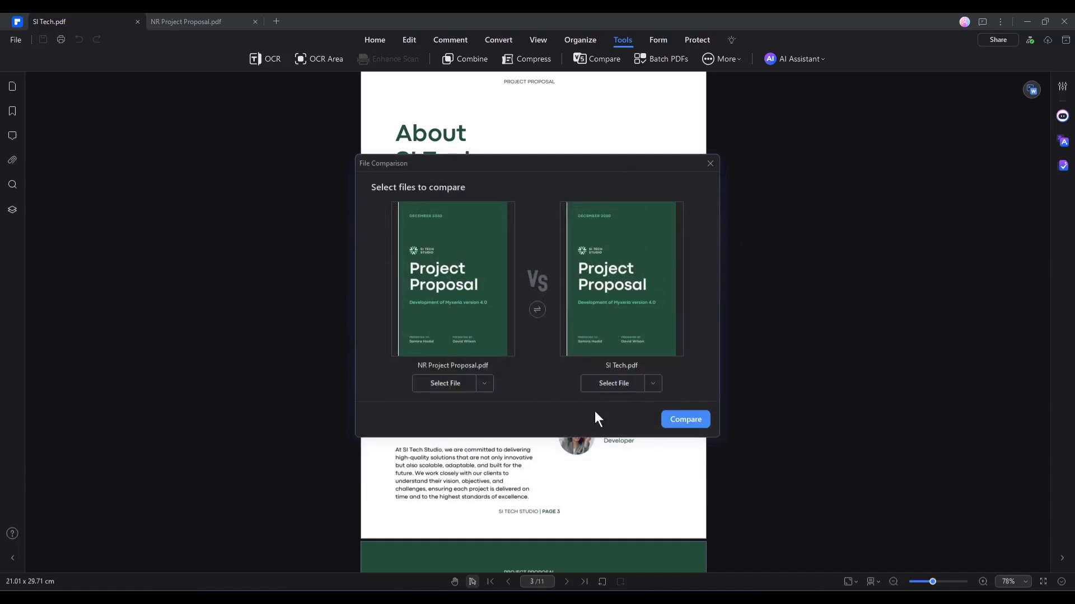
left_click(682, 424)
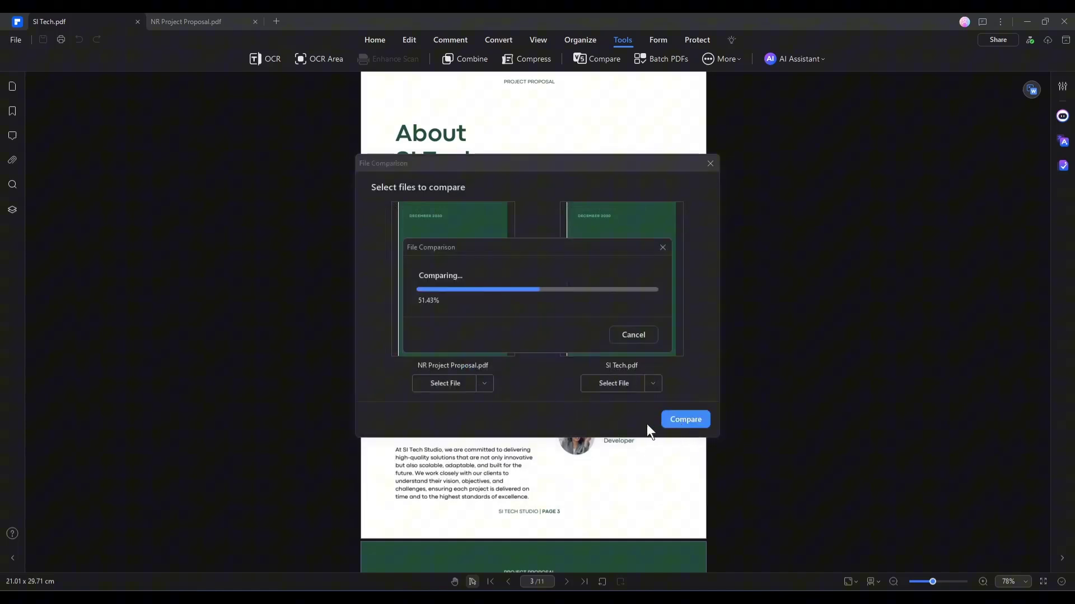
Scroll through the comparison results listing the 105 differences
scroll(547, 287, "down", 6)
scroll(549, 282, "down", 10)
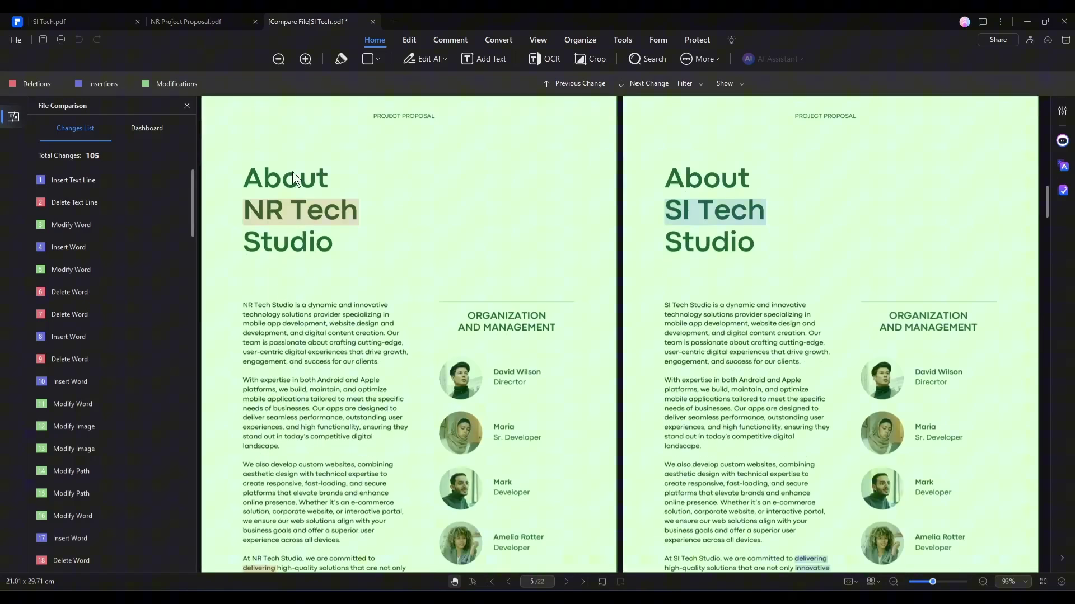
scroll(739, 268, "down", 10)
scroll(454, 211, "down", 10)
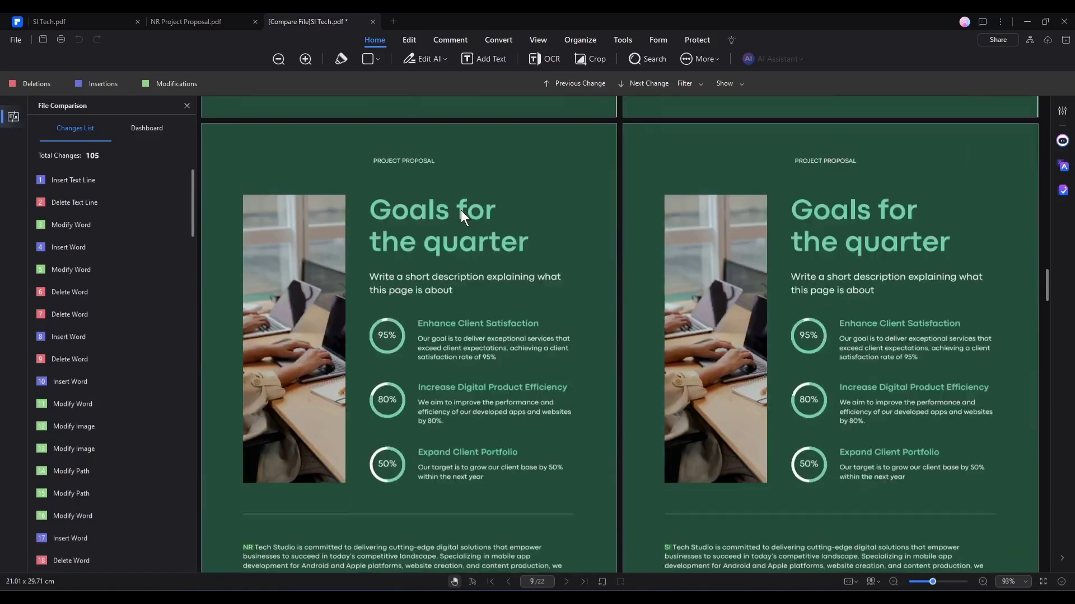
scroll(498, 296, "down", 20)
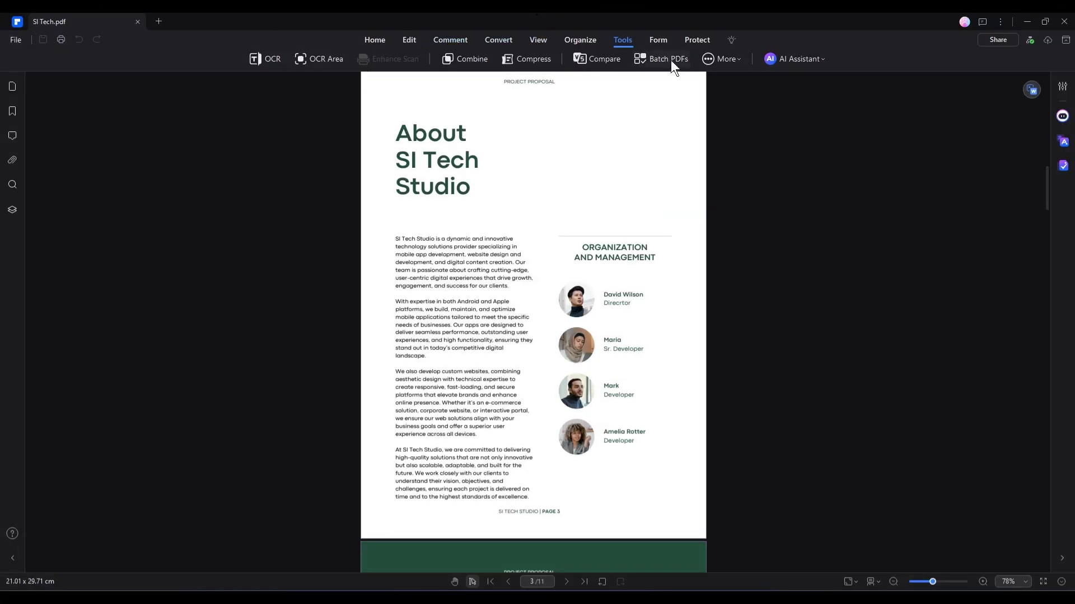
Combine SI Tech.pdf with the Burnt Sienna workbook PDF into one file
left_click(476, 59)
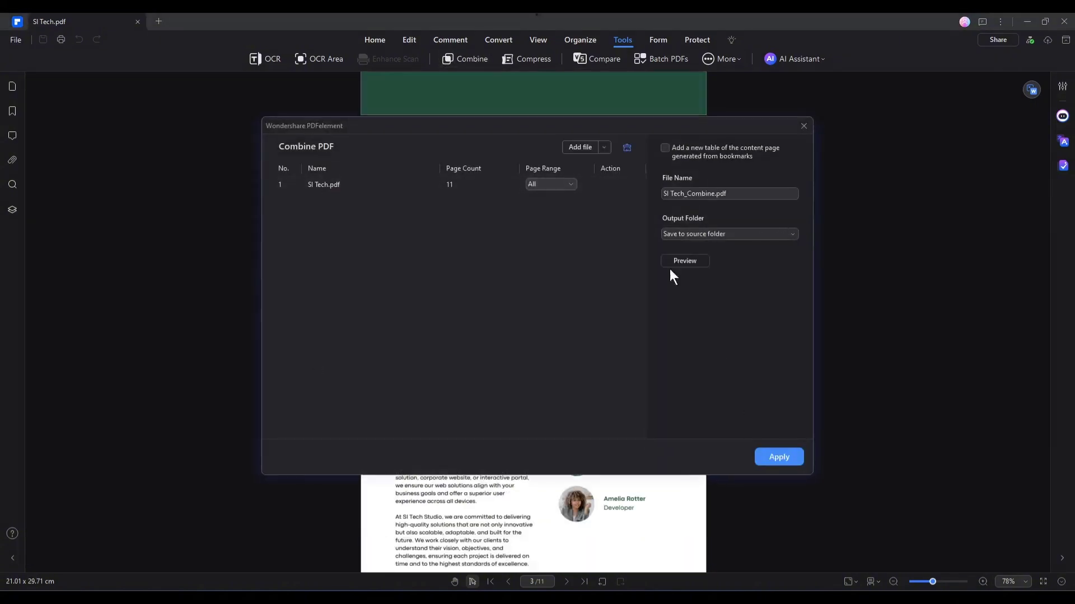
left_click(572, 149)
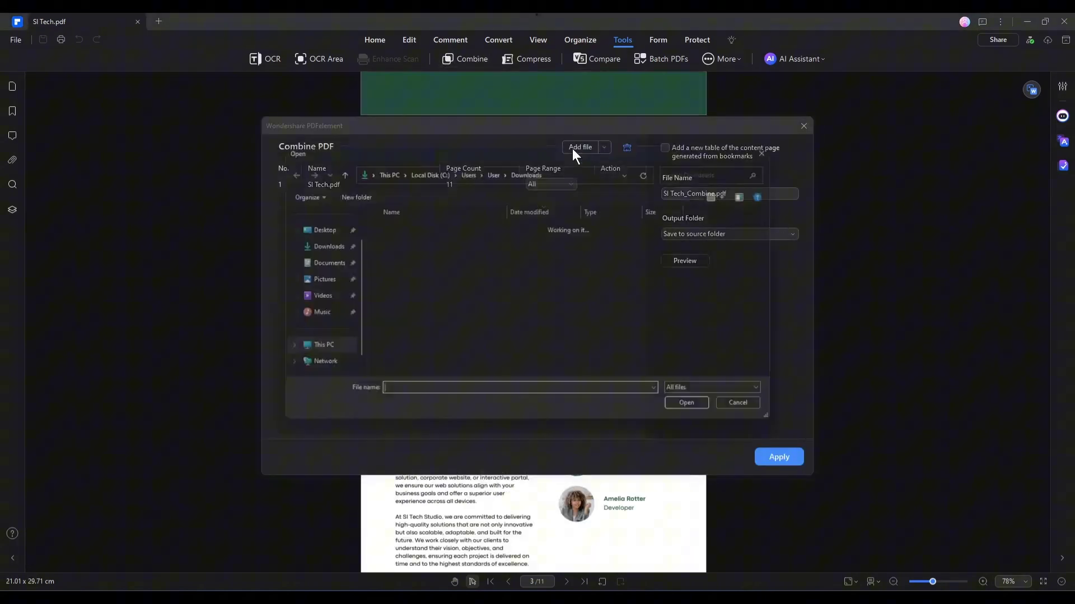
left_click(423, 369)
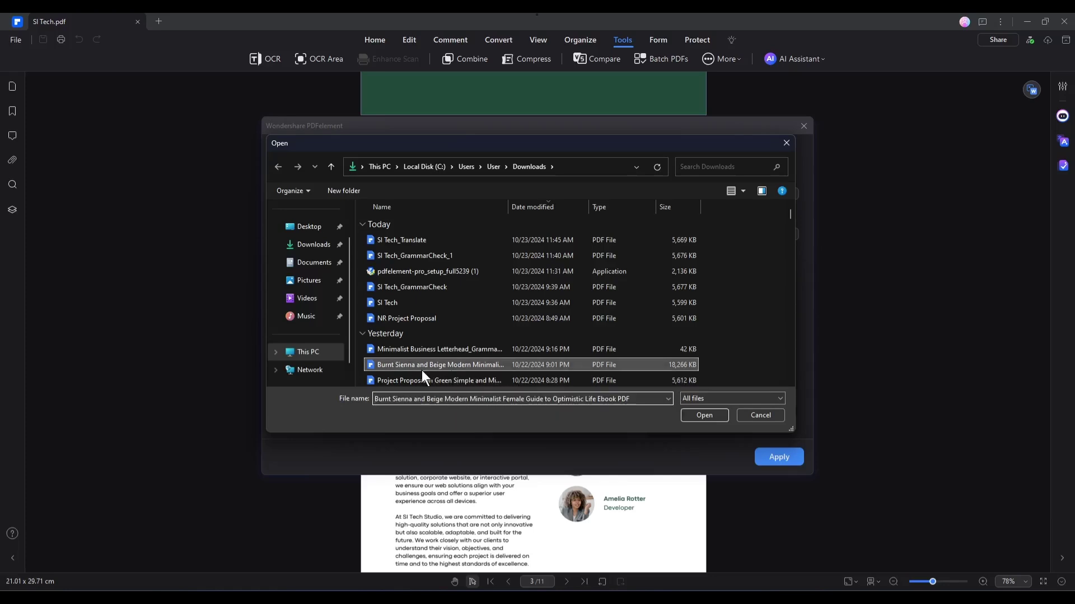
double_click(421, 371)
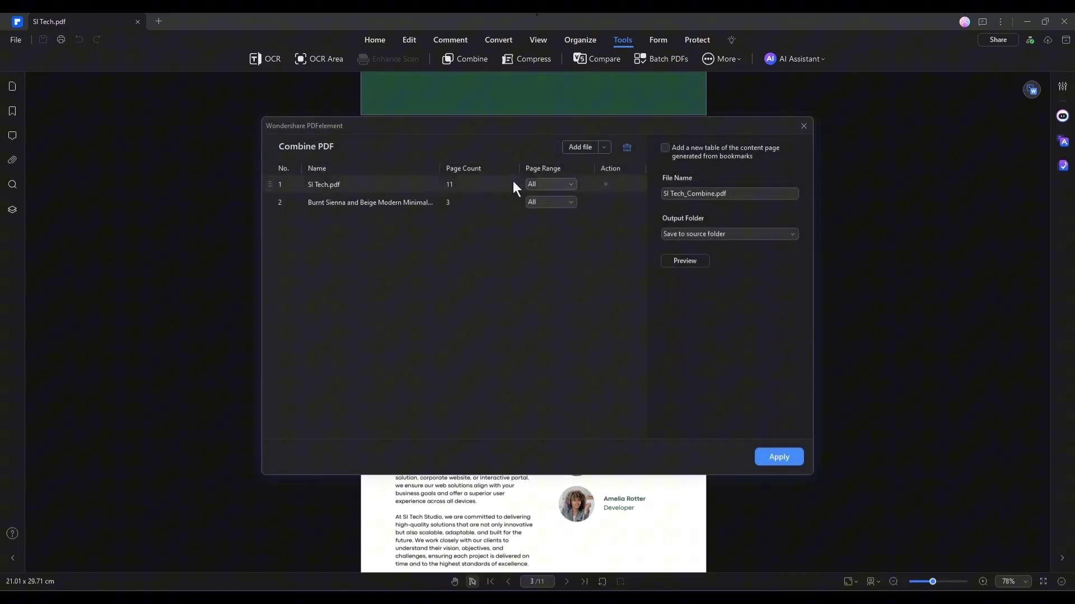
left_click(764, 456)
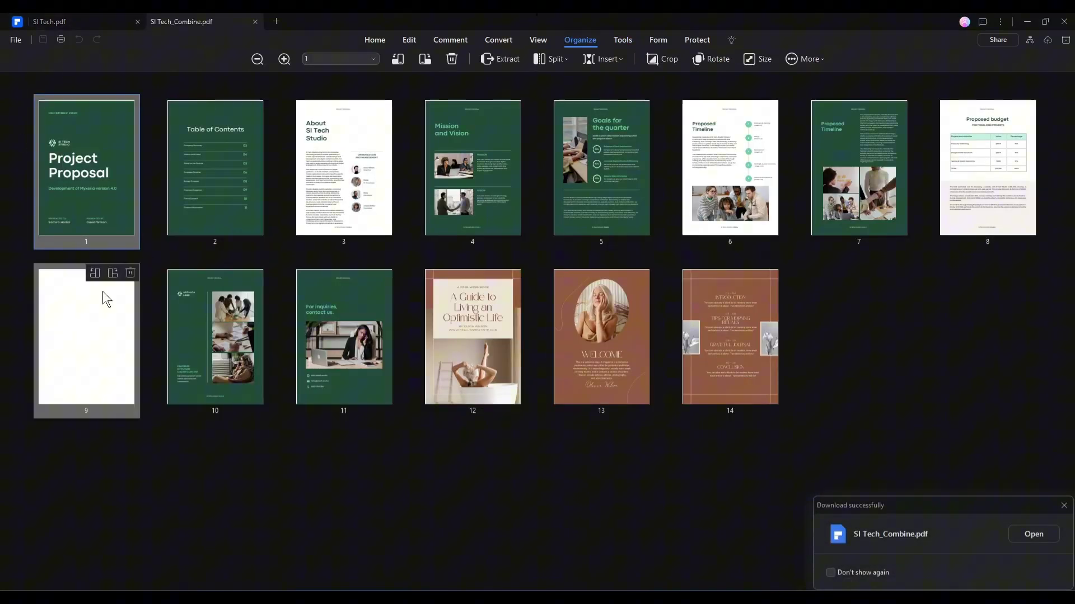
Delete blank page 9 and move the workbook cover page to position 3
left_click(131, 273)
left_click(582, 327)
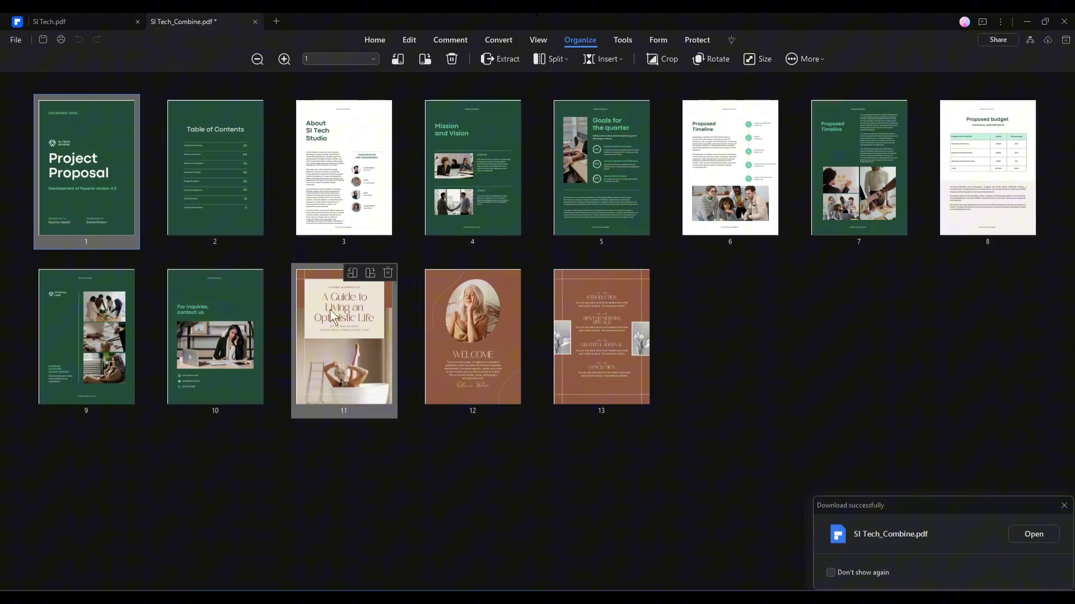
mouse_move(333, 336)
left_mouse_down()
mouse_move(238, 336)
mouse_move(345, 342)
left_mouse_up()
left_click_drag(371, 381, 280, 221)
left_click(674, 413)
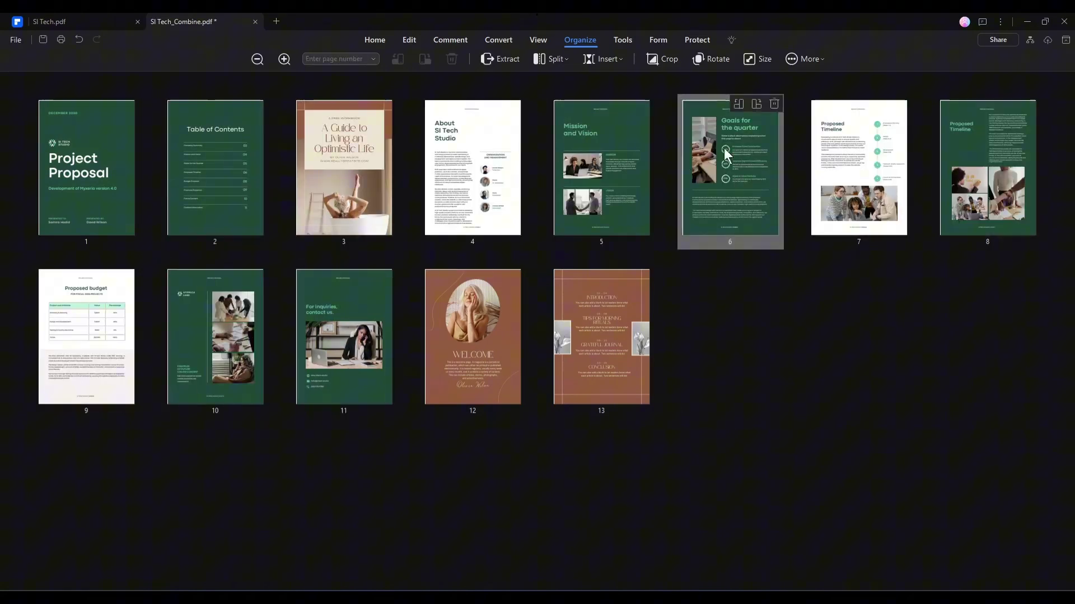
Extract all pages into a new file and scroll through the result
left_click(504, 62)
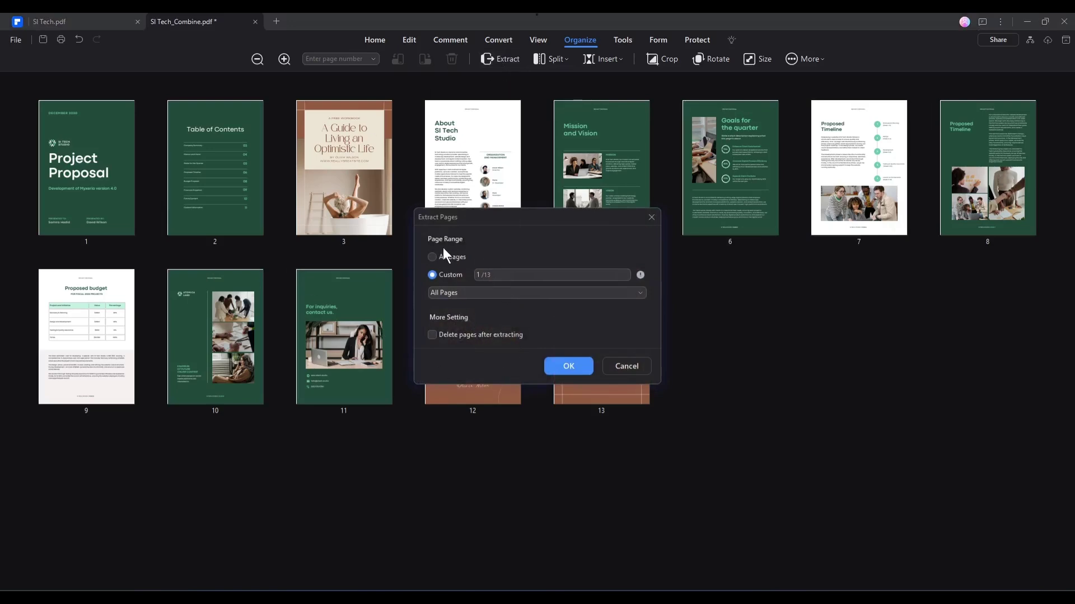
left_click(432, 257)
left_click(567, 368)
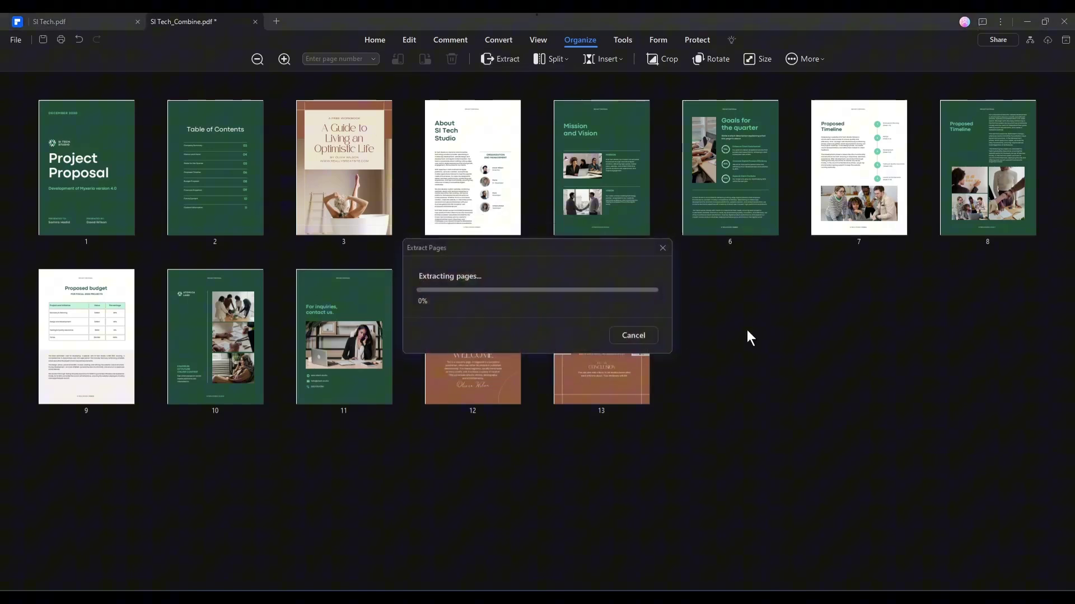
scroll(623, 263, "down", 20)
scroll(546, 256, "down", 20)
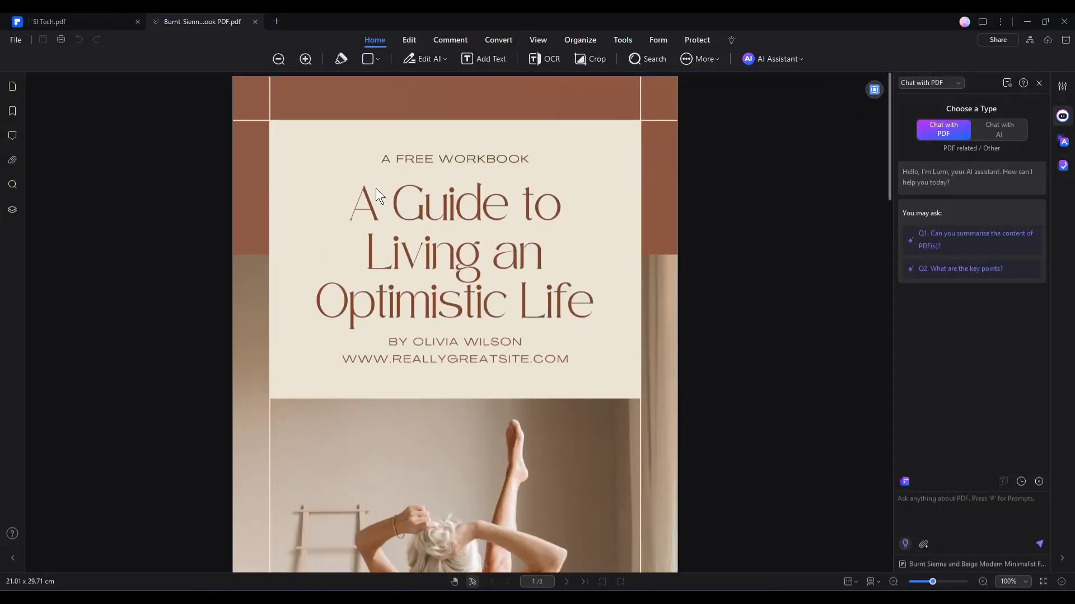
Run English OCR on all pages of the scanned Burnt Sienna workbook
left_click_drag(346, 150, 610, 379)
left_click(302, 322)
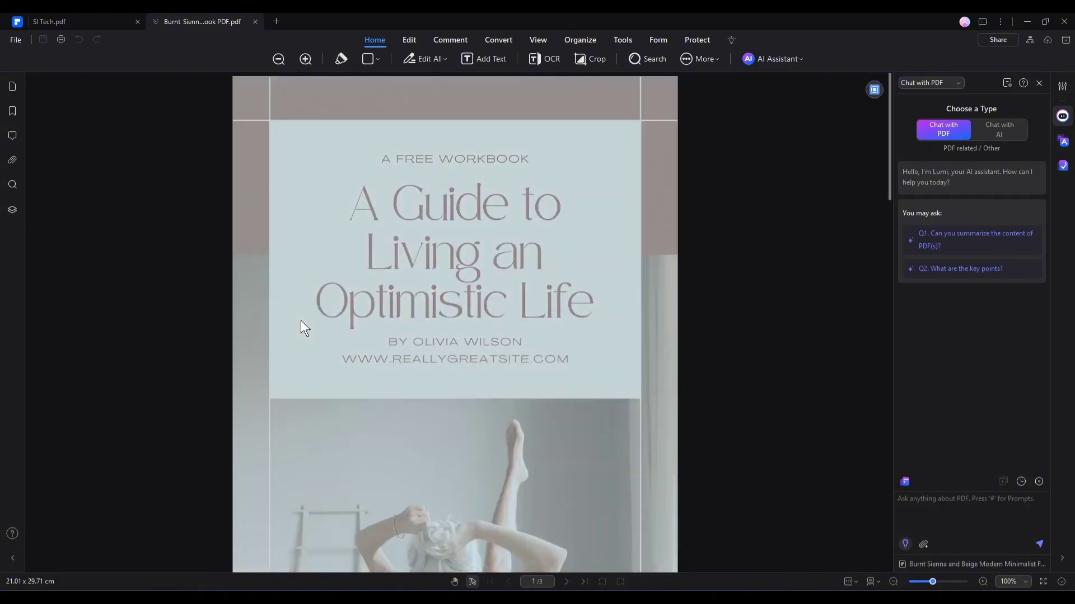
scroll(469, 287, "down", 5)
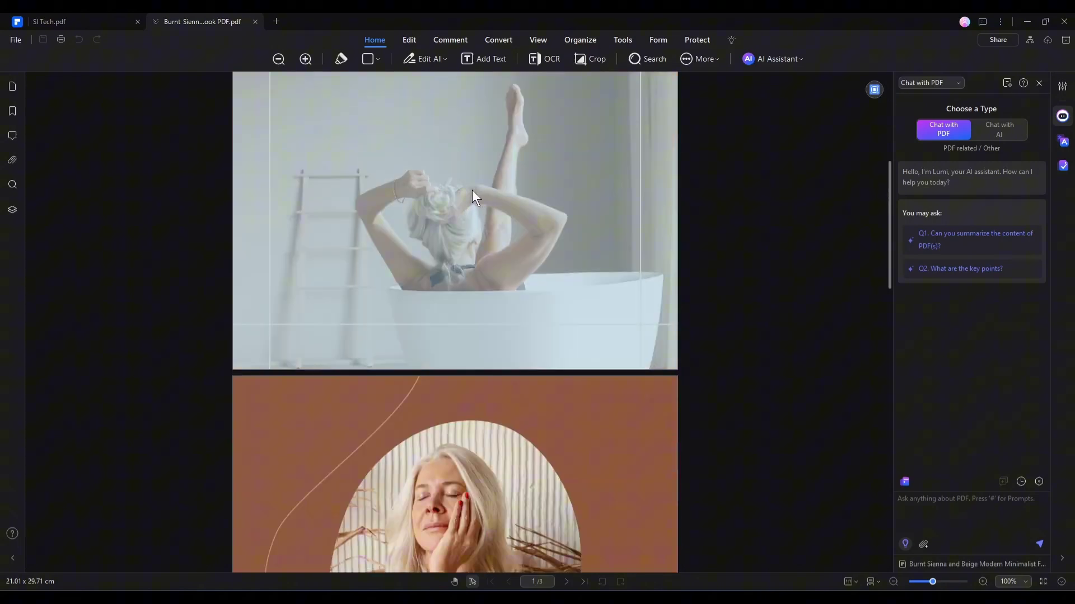
scroll(448, 263, "up", 5)
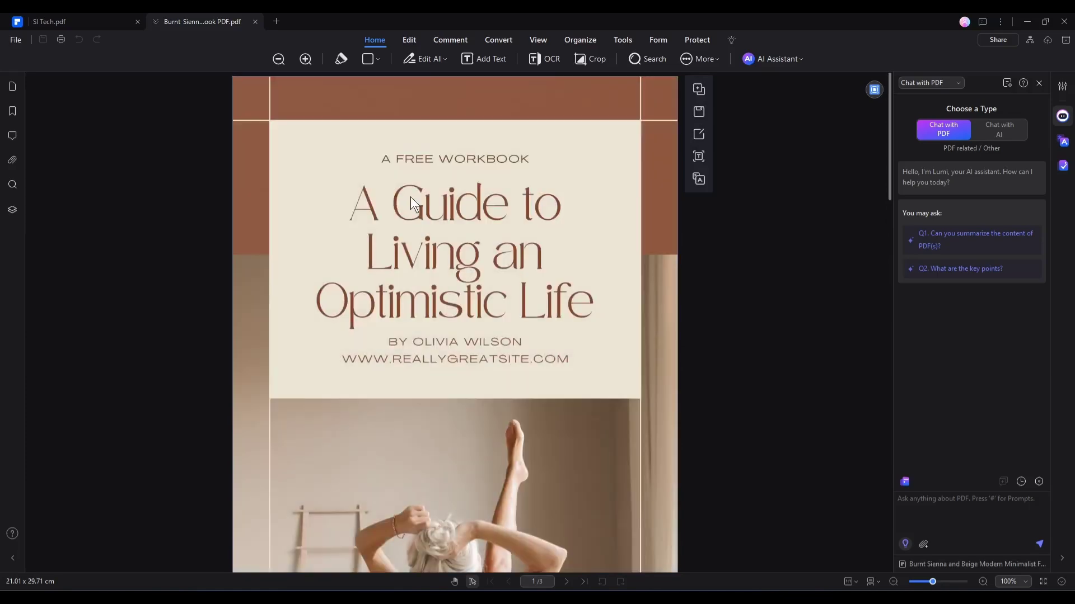
scroll(462, 211, "down", 12)
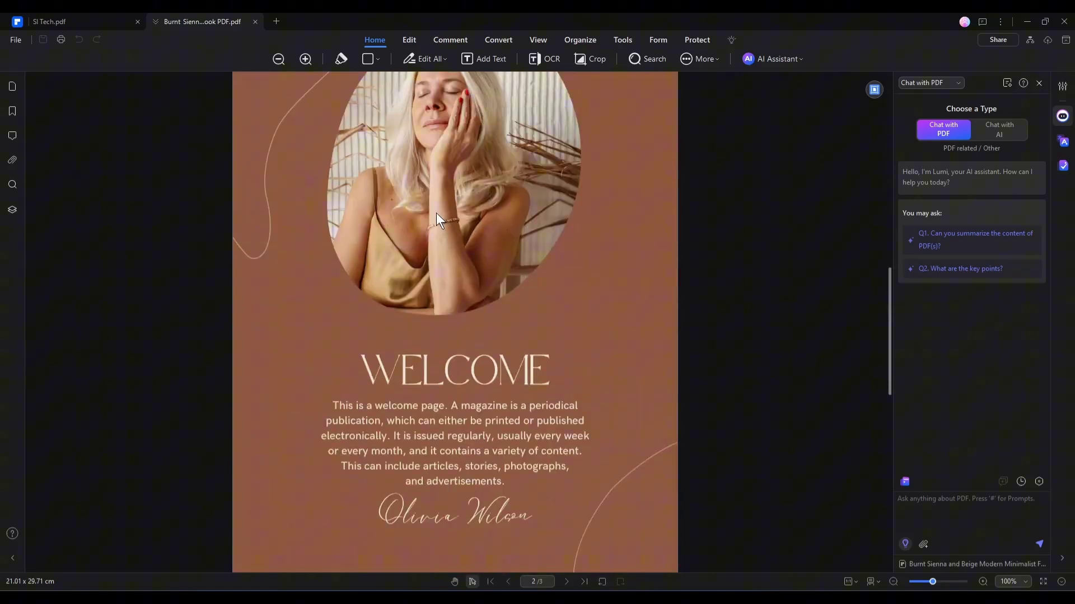
scroll(435, 230, "up", 12)
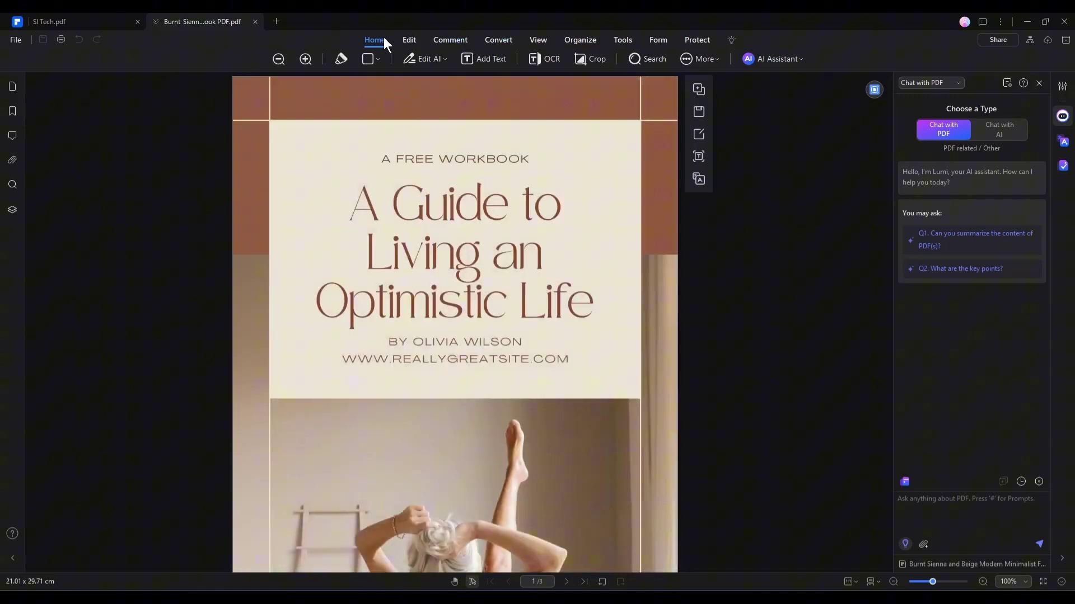
left_click(543, 59)
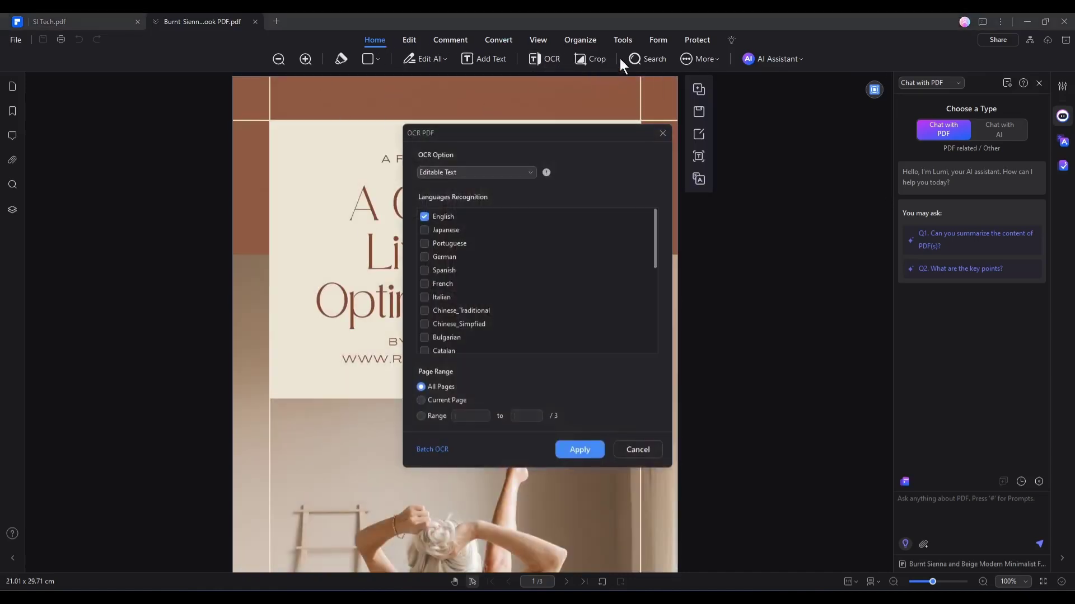
left_click(424, 216)
scroll(543, 345, "down", 1)
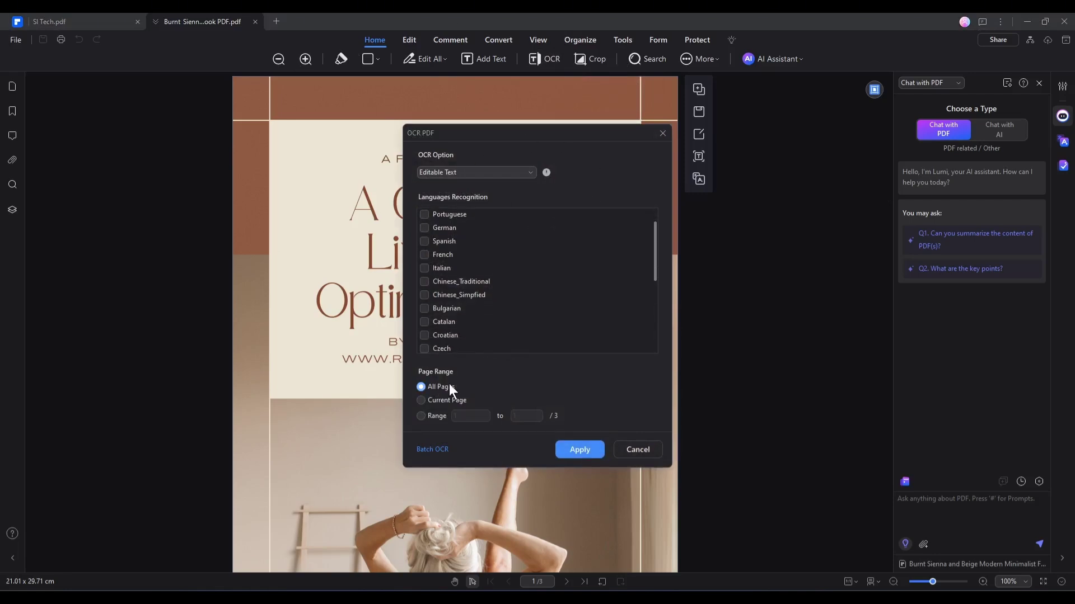
left_click(580, 450)
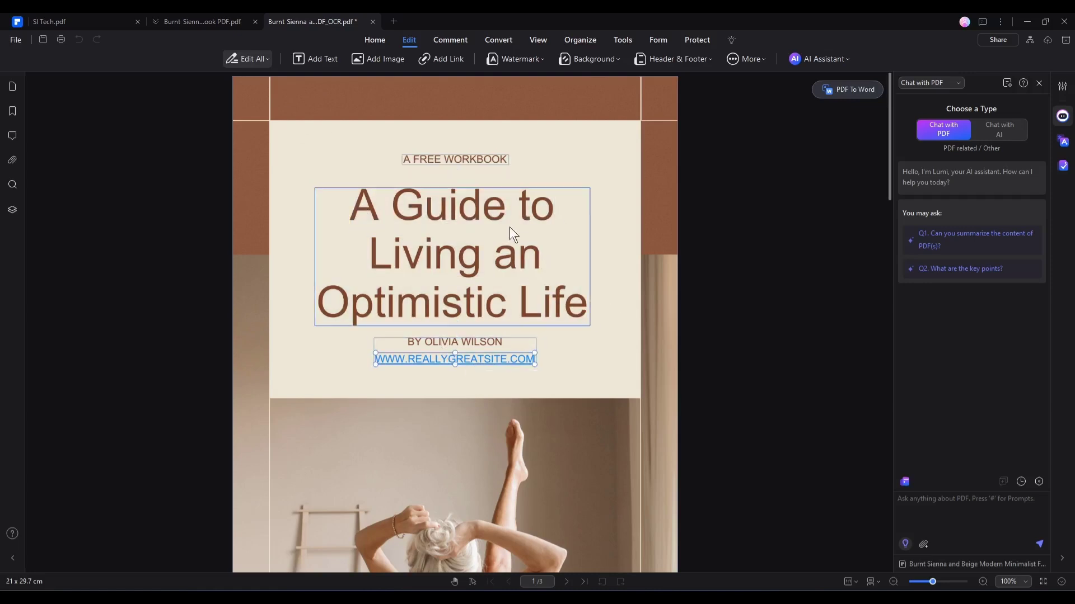
Insert 'Full' before 'Guide' so the title reads 'A Full Guide to Living an Optimistic Life'
left_click(378, 205)
type("Full")
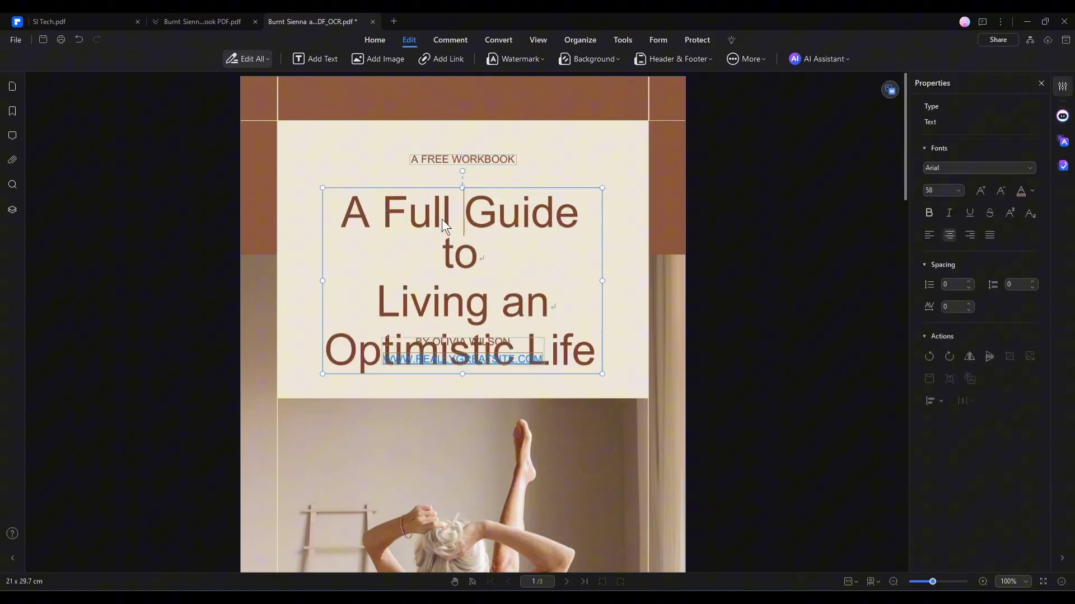
left_click(511, 410)
scroll(405, 335, "down", 20)
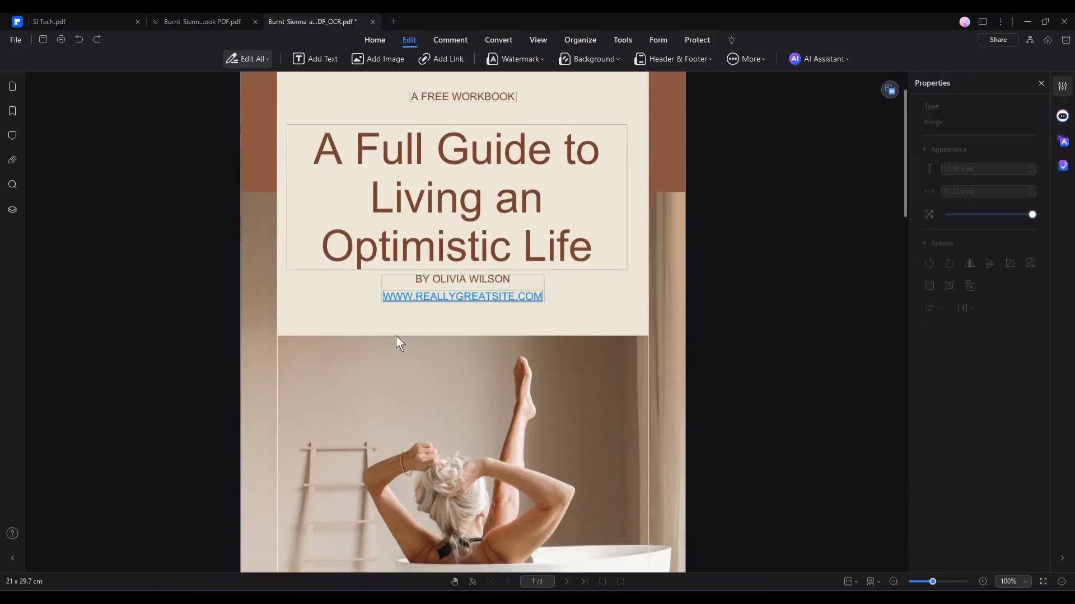
scroll(405, 335, "up", 20)
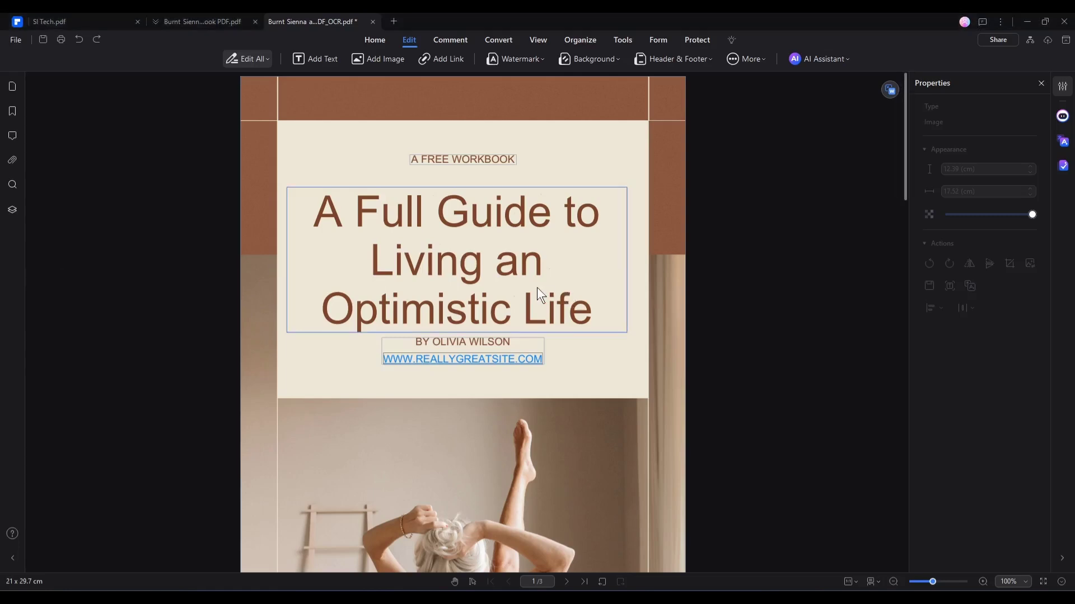
Convert the workbook to PowerPoint with the floating PDF To PPT button
mouse_move(891, 90)
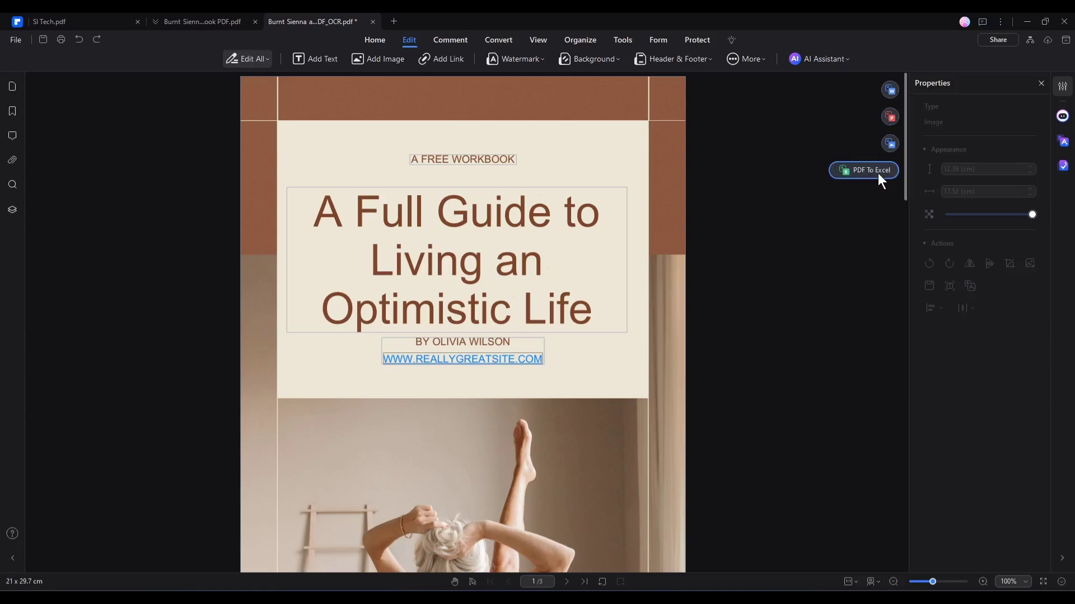
left_click(888, 118)
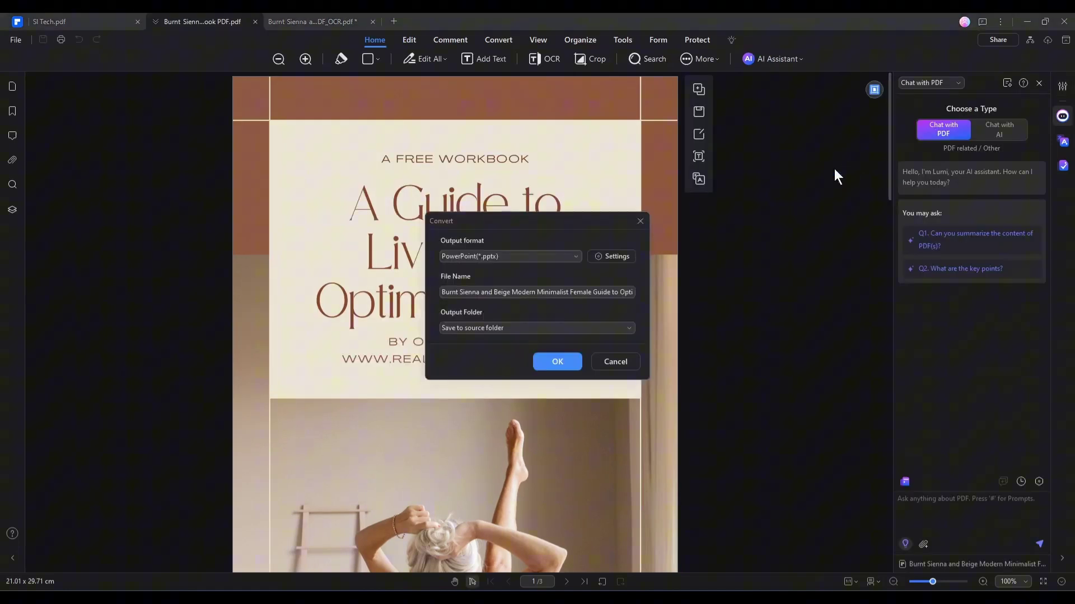
left_click(569, 361)
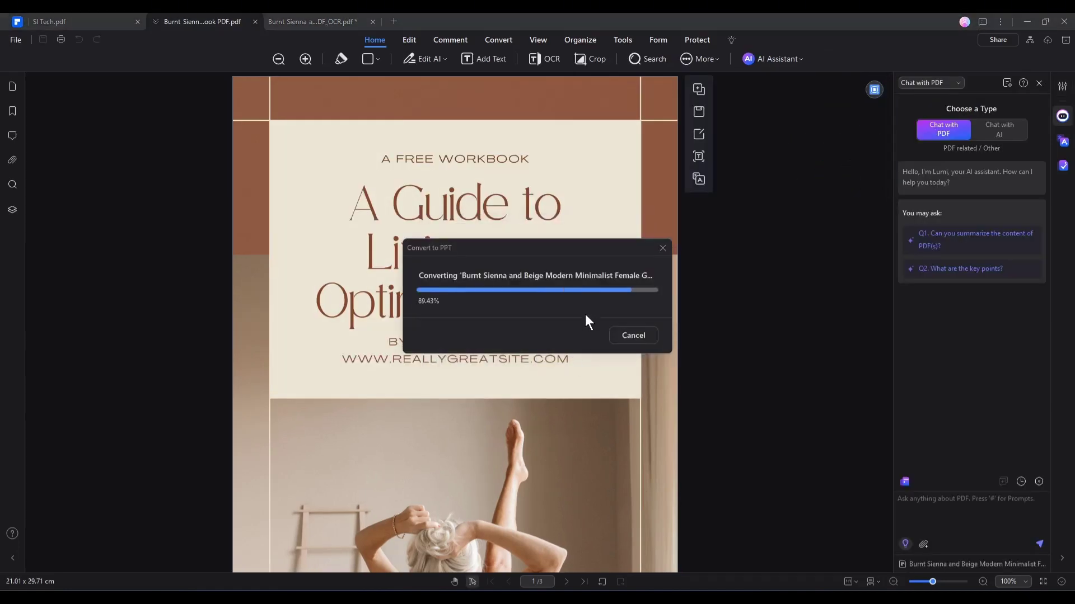
Open the converted .pptx from its folder in PowerPoint and scroll through its three slides
left_click(621, 337)
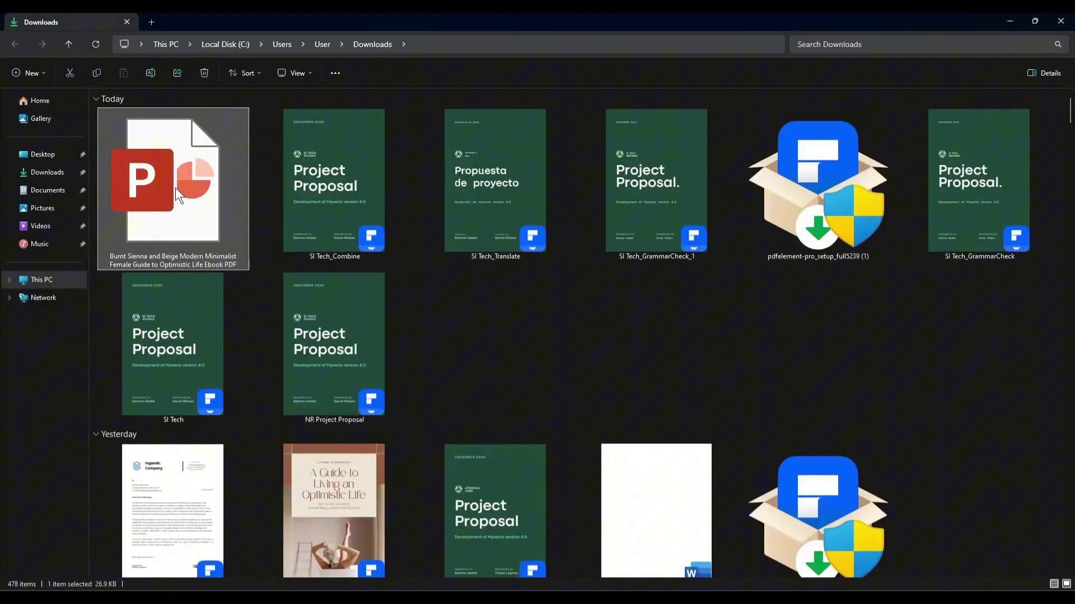
double_click(176, 187)
scroll(315, 252, "down", 2)
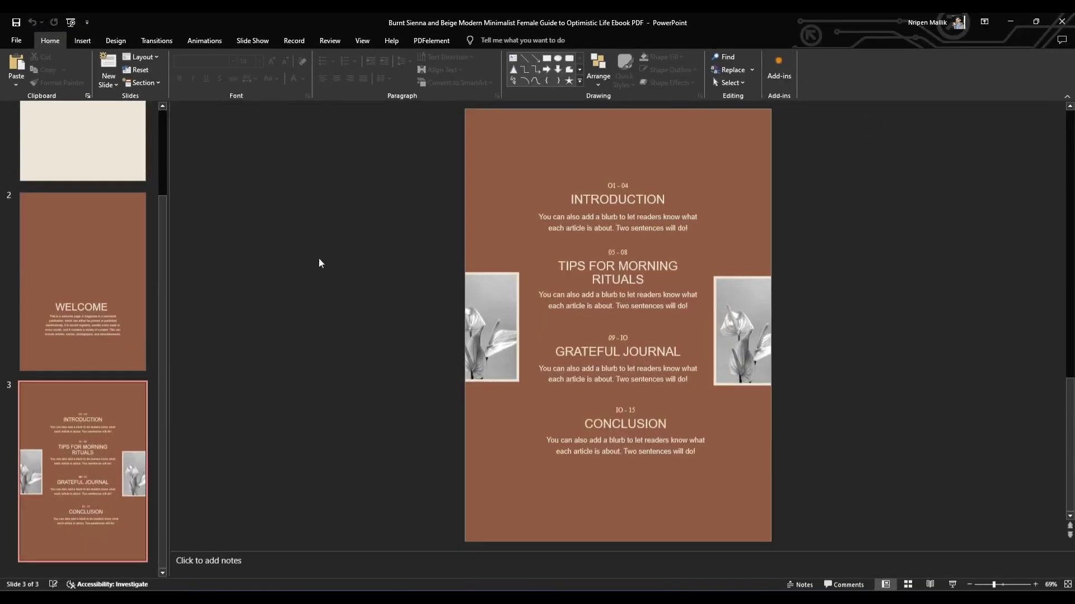
scroll(315, 252, "up", 2)
scroll(401, 321, "down", 2)
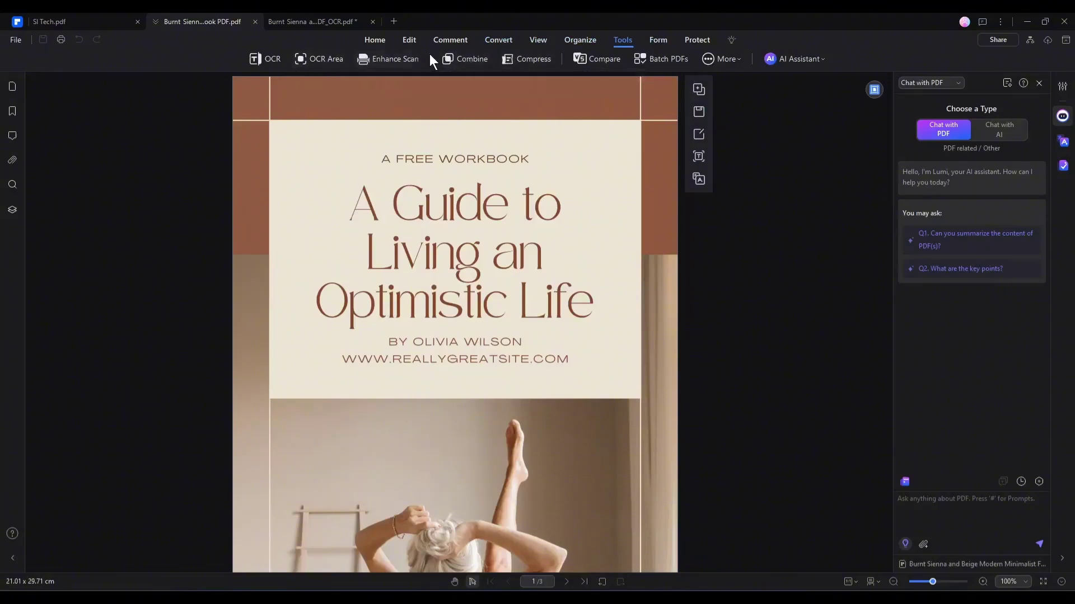
Close Enhance Scan without applying, then open Protect > Share on the Mobile option
left_click(386, 58)
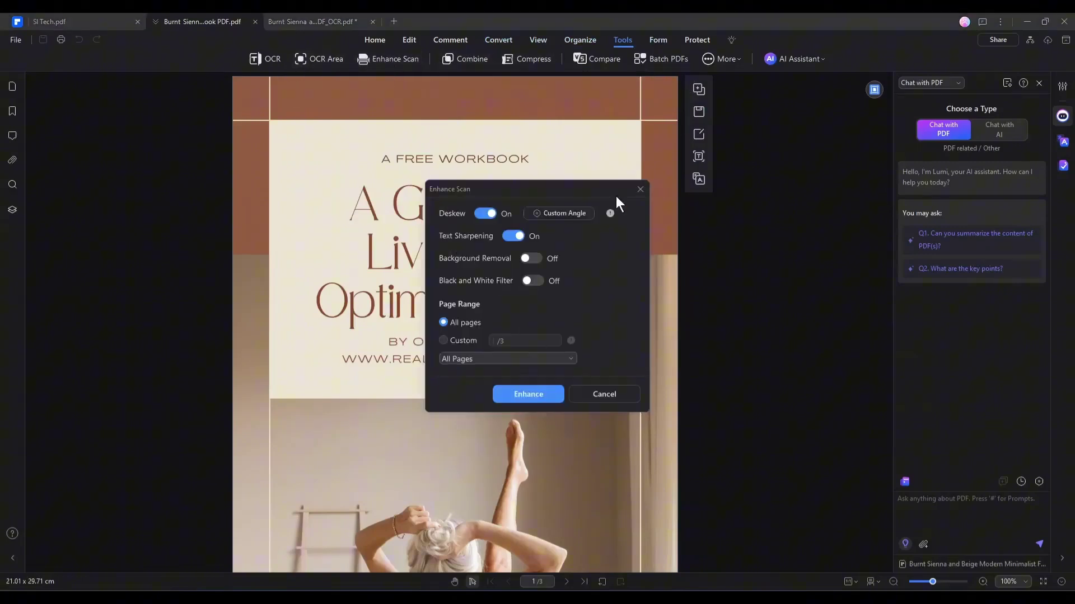
left_click(639, 189)
left_click(694, 40)
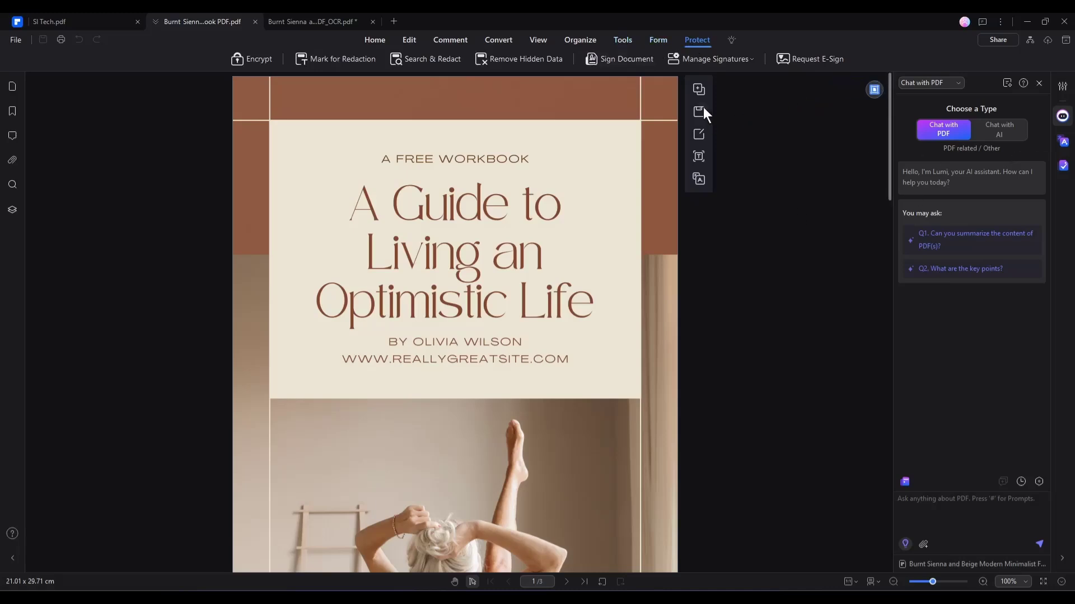
left_click(985, 41)
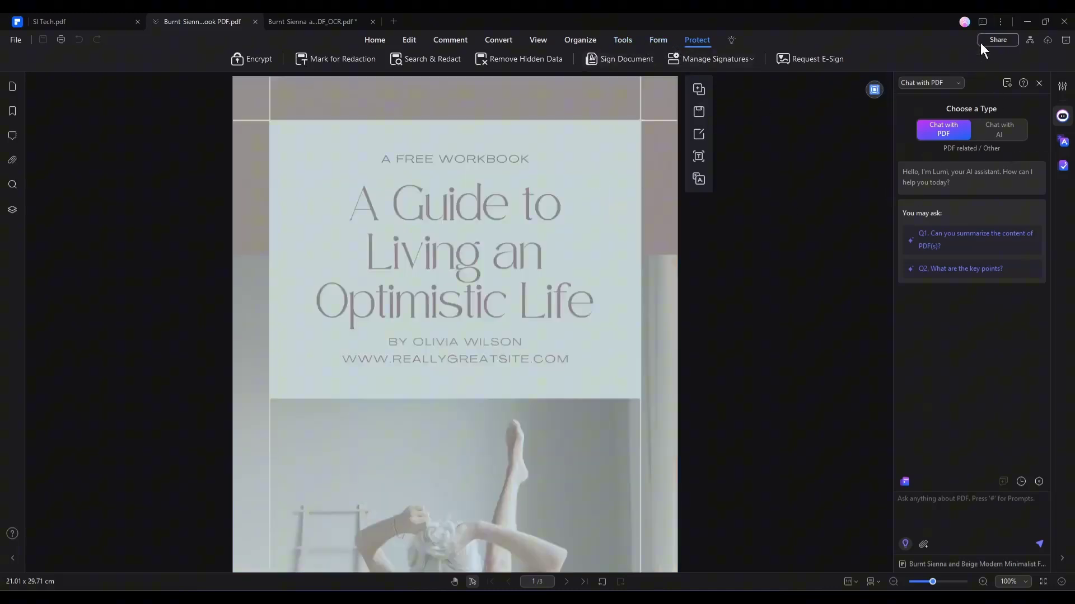
left_click(482, 229)
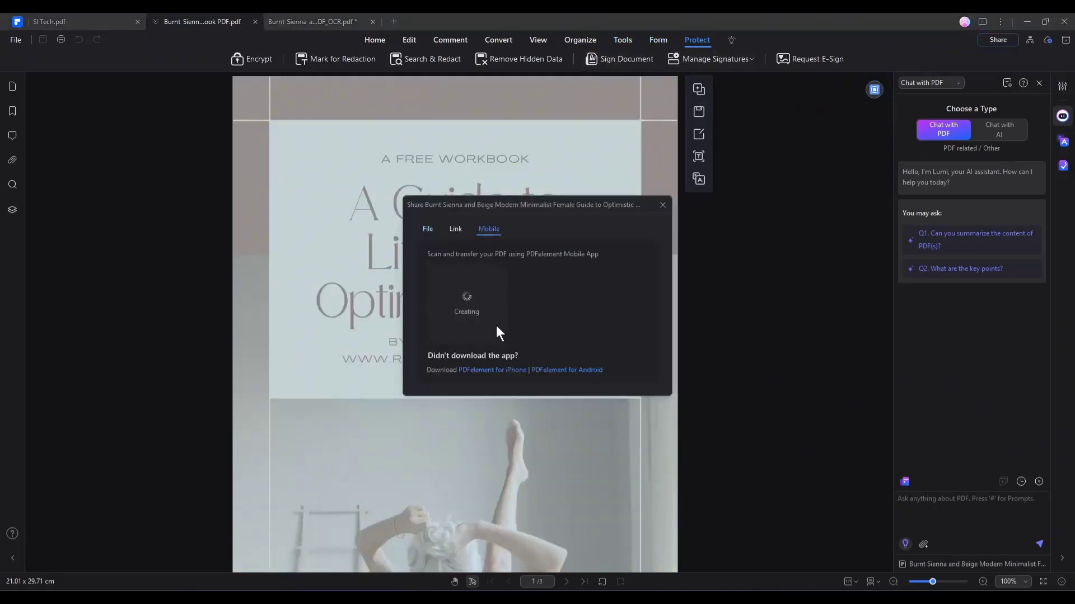